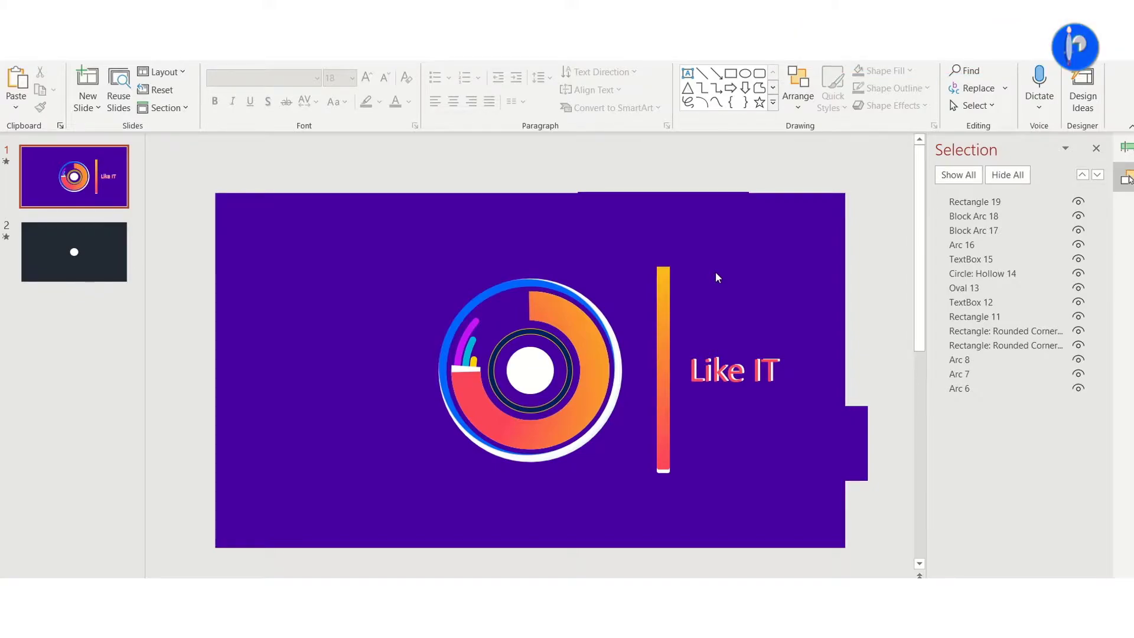
# Preview the logo slide's animations, then select the white centre circle Oval 13.
pyautogui.click(1125, 146)
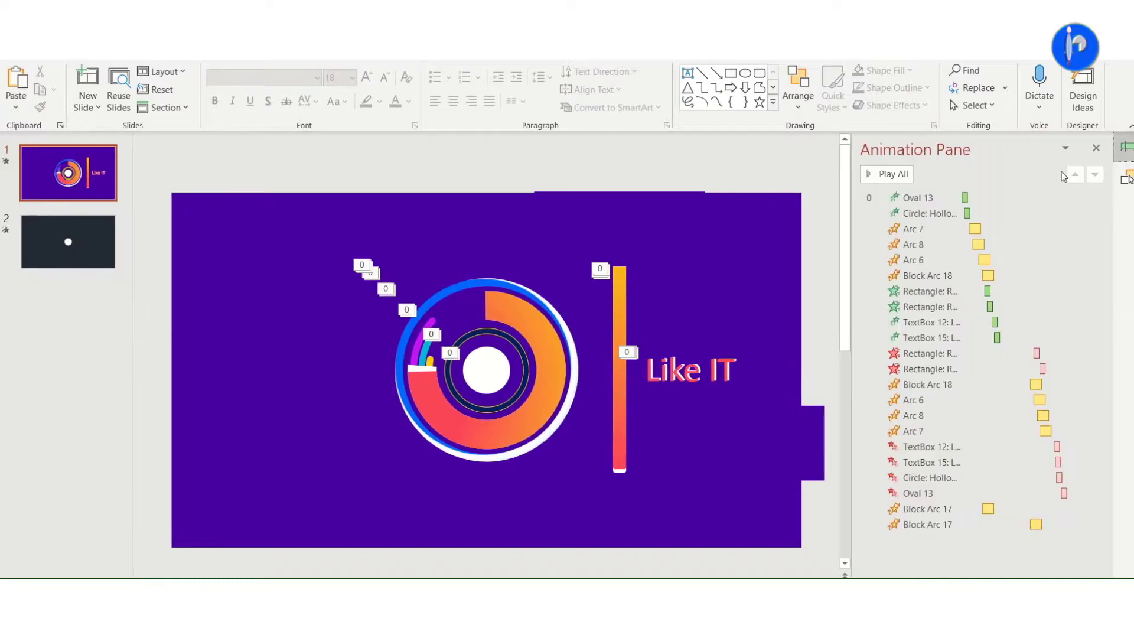
pyautogui.click(881, 174)
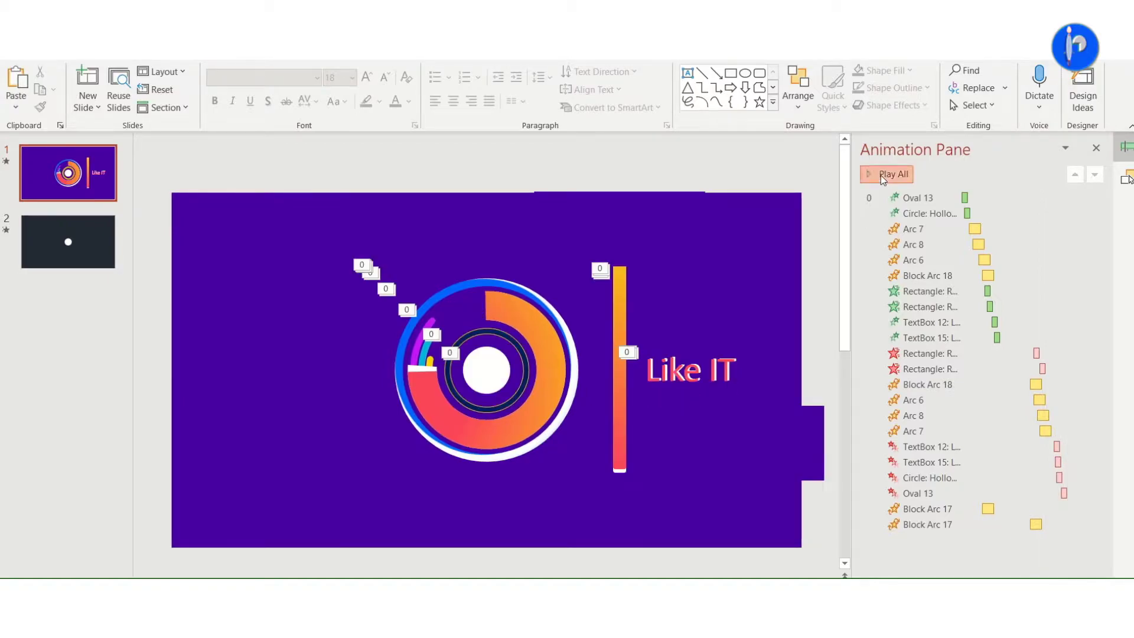
pyautogui.click(881, 175)
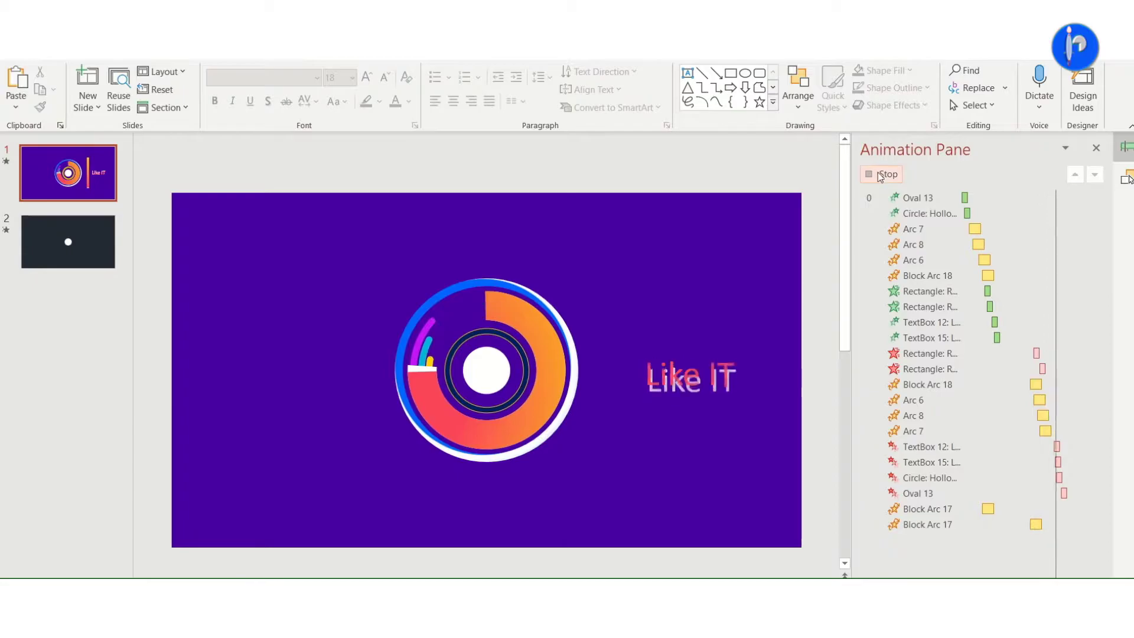
pyautogui.click(879, 175)
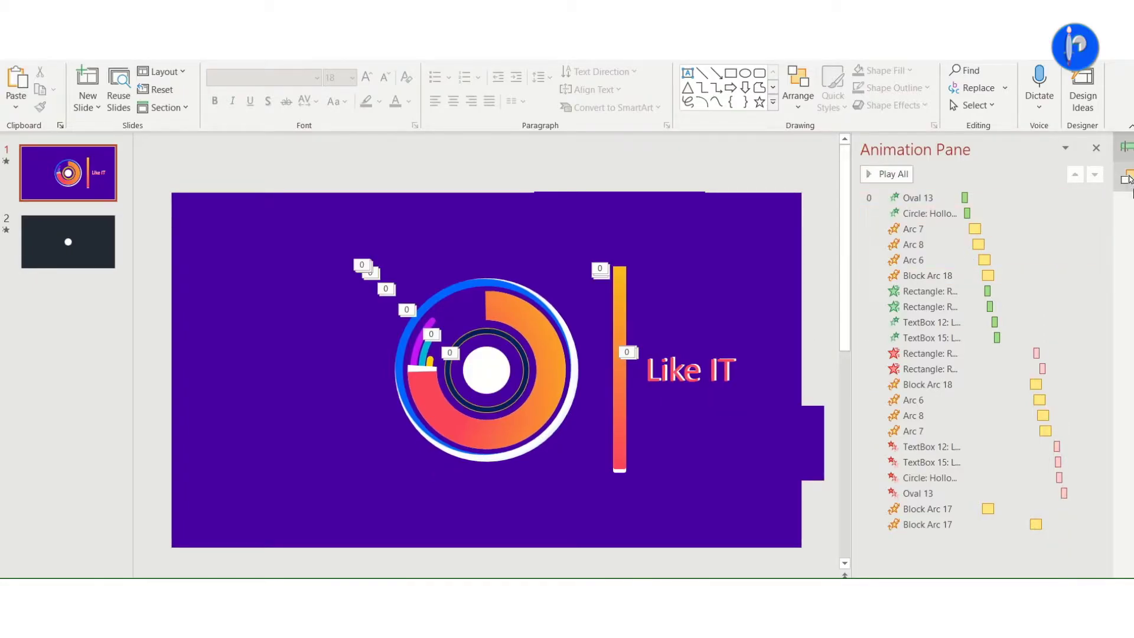
pyautogui.click(1126, 180)
pyautogui.click(564, 380)
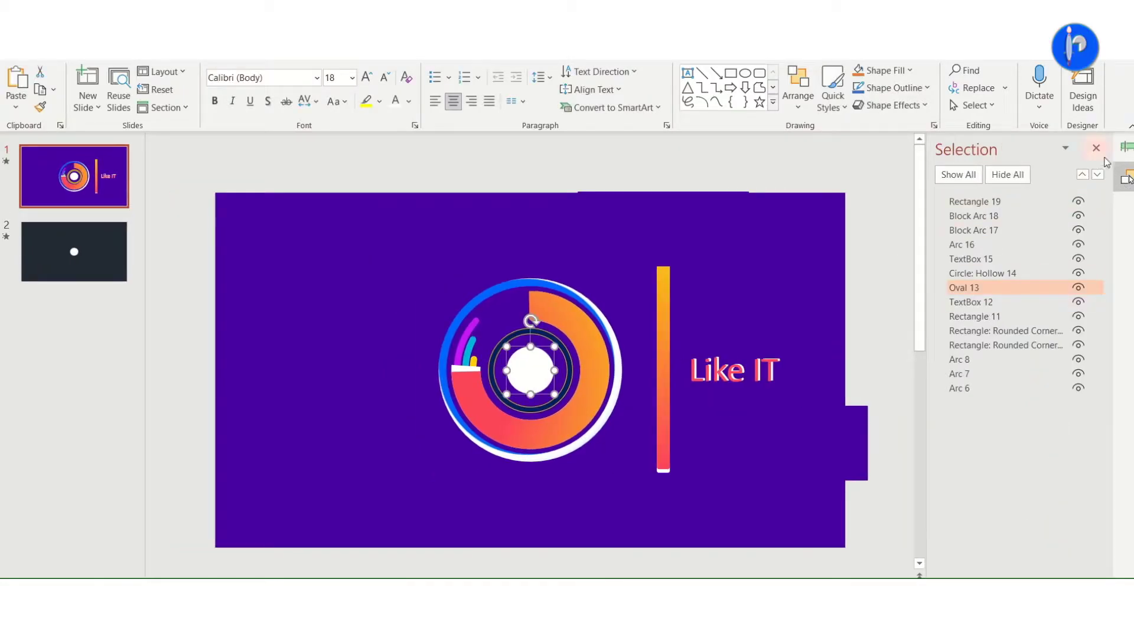
# Check the timing of Oval 13's entrance and exit Zoom effects.
pyautogui.click(1126, 146)
pyautogui.doubleClick(892, 198)
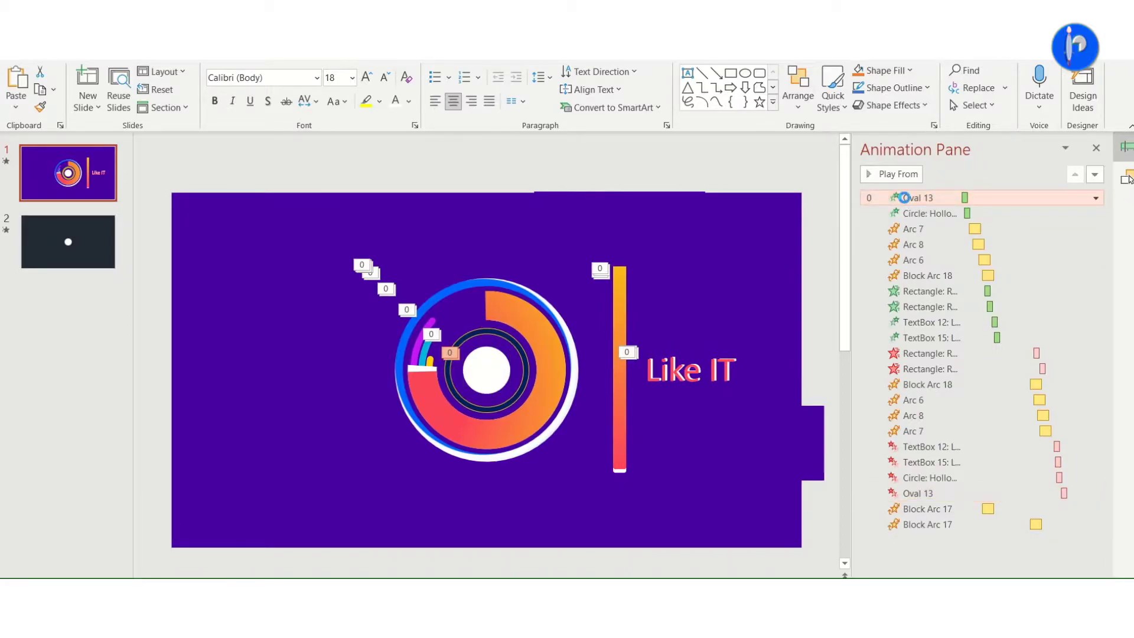
pyautogui.click(496, 234)
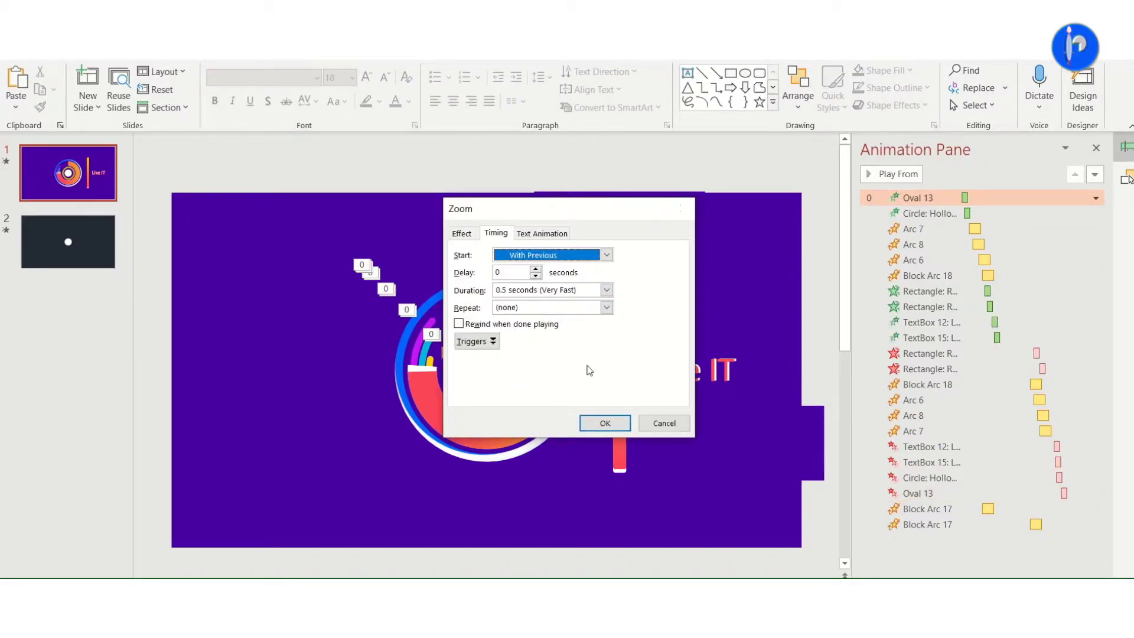
pyautogui.click(605, 423)
pyautogui.doubleClick(919, 493)
pyautogui.click(496, 234)
pyautogui.press('Return')
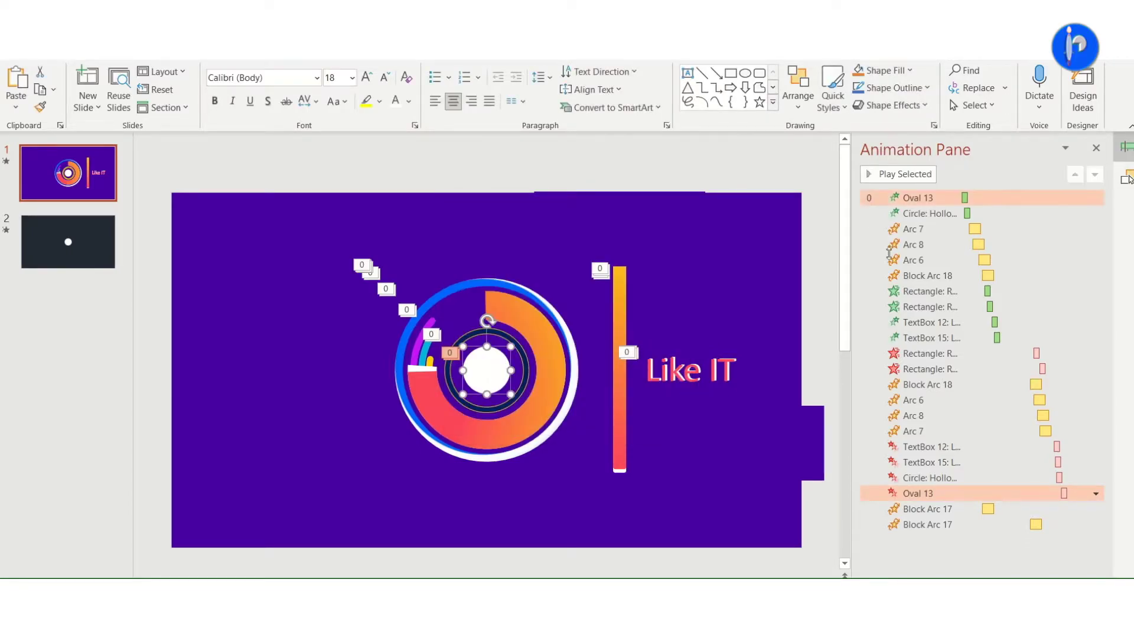
# Open Format Shape for the hollow circle ring and inspect its fill colour without changing it.
pyautogui.click(525, 374)
pyautogui.rightClick(525, 374)
pyautogui.click(566, 573)
pyautogui.click(1084, 368)
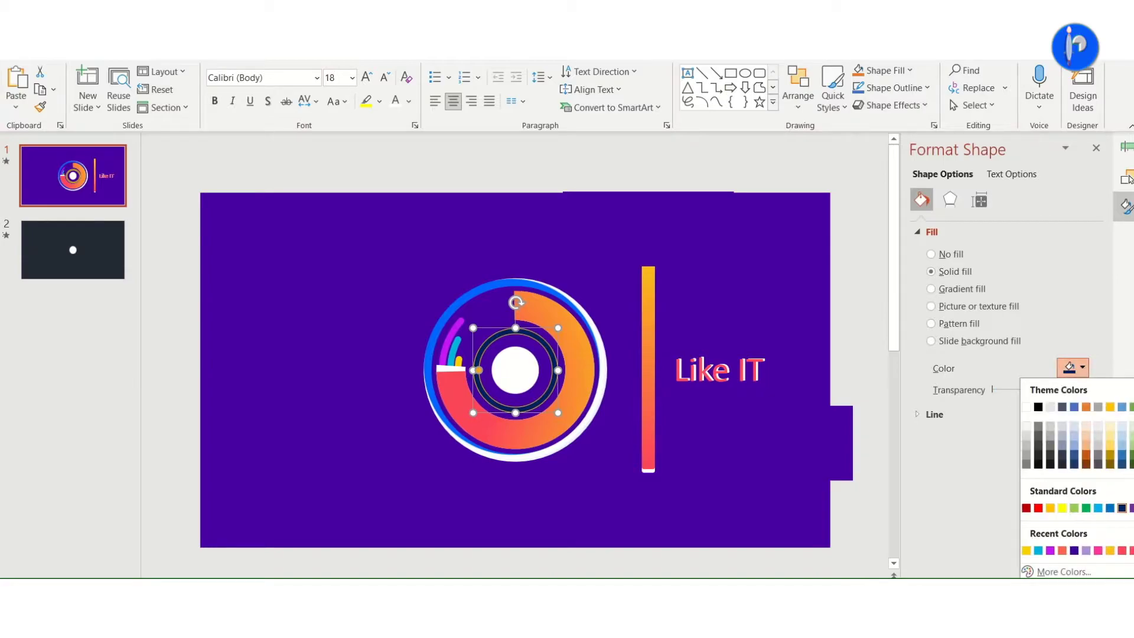
pyautogui.click(983, 496)
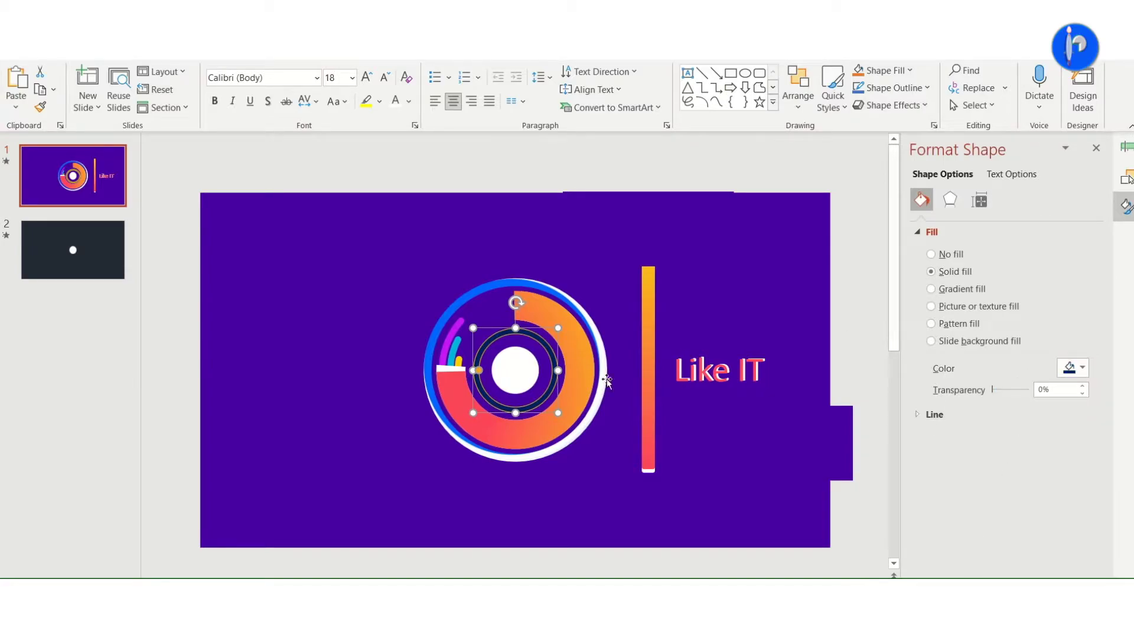
pyautogui.click(932, 232)
# Inspect the hollow ring's outline colour unchanged, returning to the animation list.
pyautogui.click(925, 252)
pyautogui.click(1083, 335)
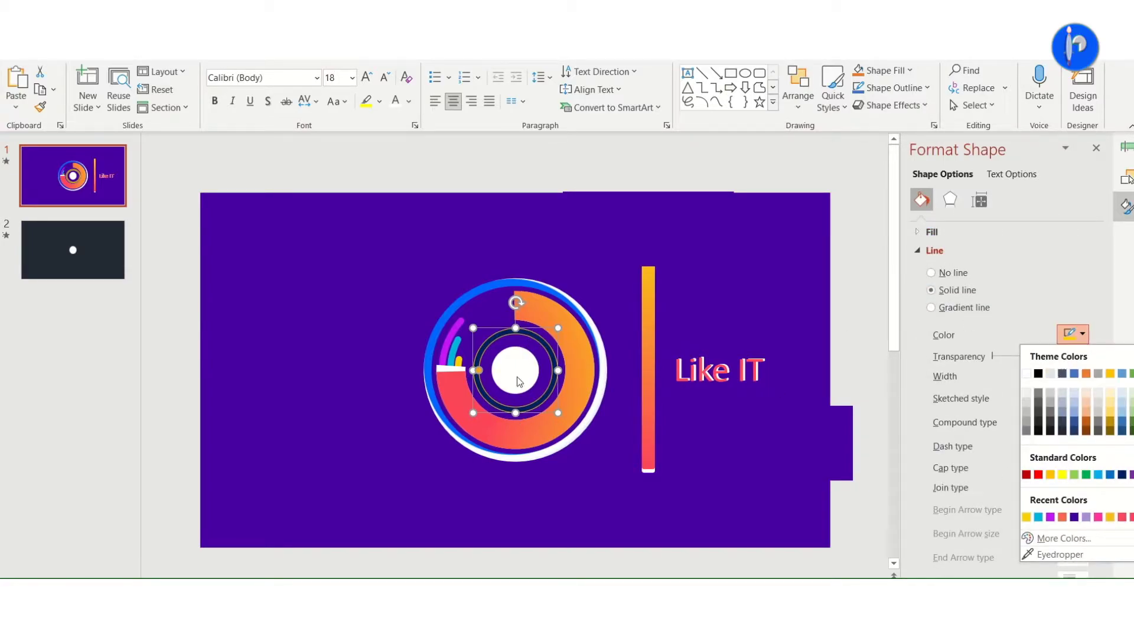
pyautogui.click(532, 337)
pyautogui.click(1078, 335)
pyautogui.click(753, 326)
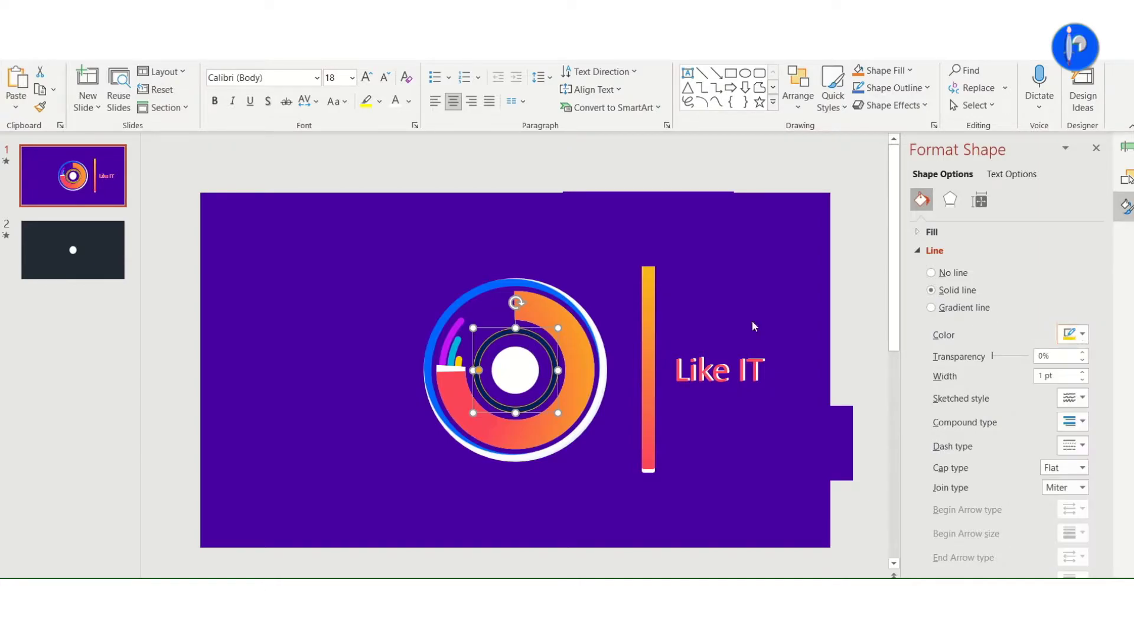
pyautogui.click(1127, 149)
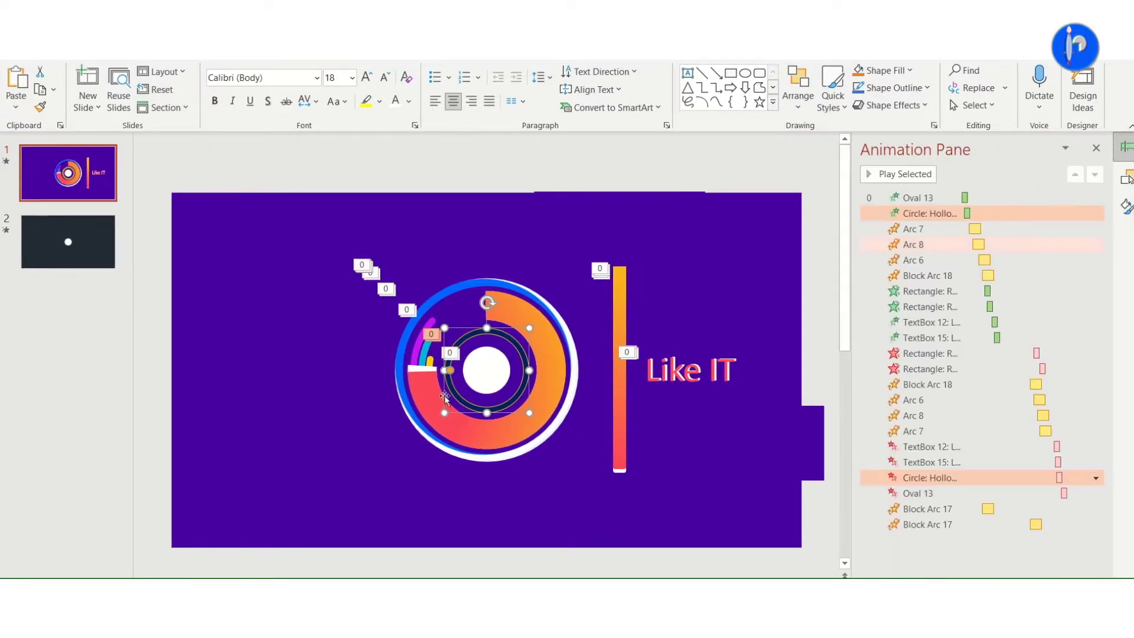
# Review the hollow circle's entrance and exit Zoom timings and preview its animations.
pyautogui.doubleClick(930, 213)
pyautogui.click(496, 231)
pyautogui.press('Escape')
pyautogui.click(930, 478)
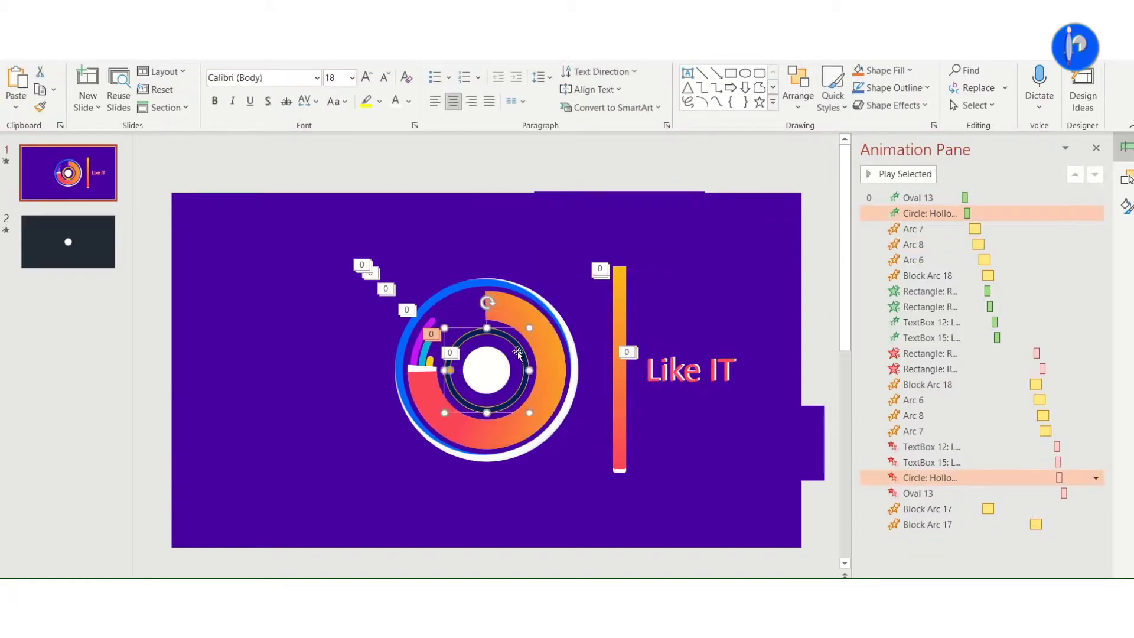
pyautogui.doubleClick(930, 477)
pyautogui.press('Escape')
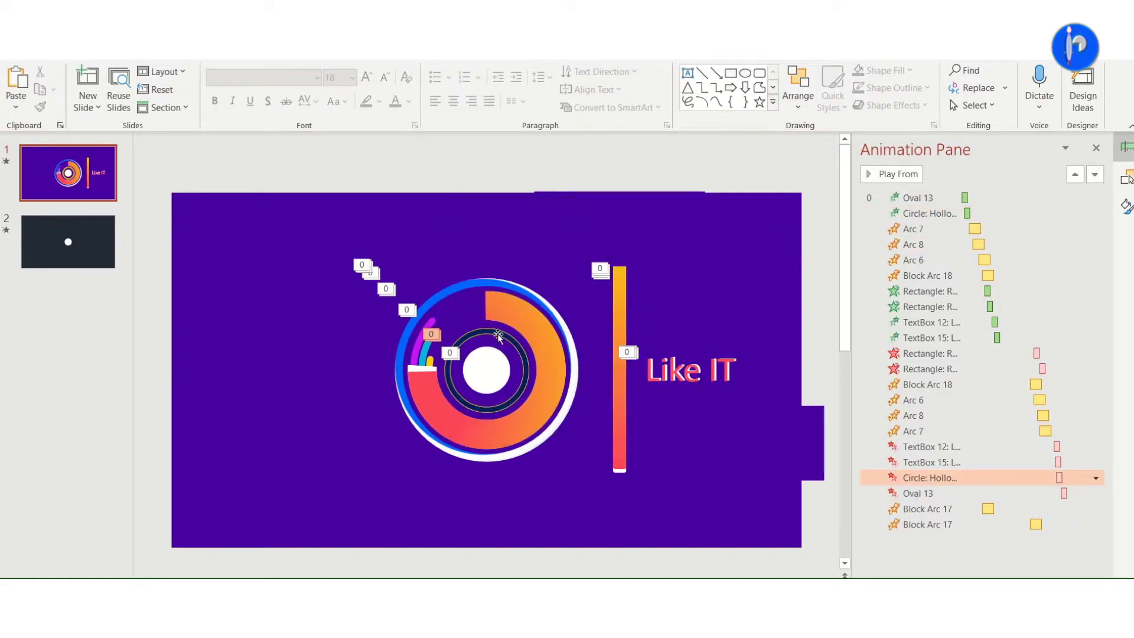
pyautogui.keyDown('ctrl'); pyautogui.click(930, 213); pyautogui.keyUp('ctrl')
pyautogui.click(919, 175)
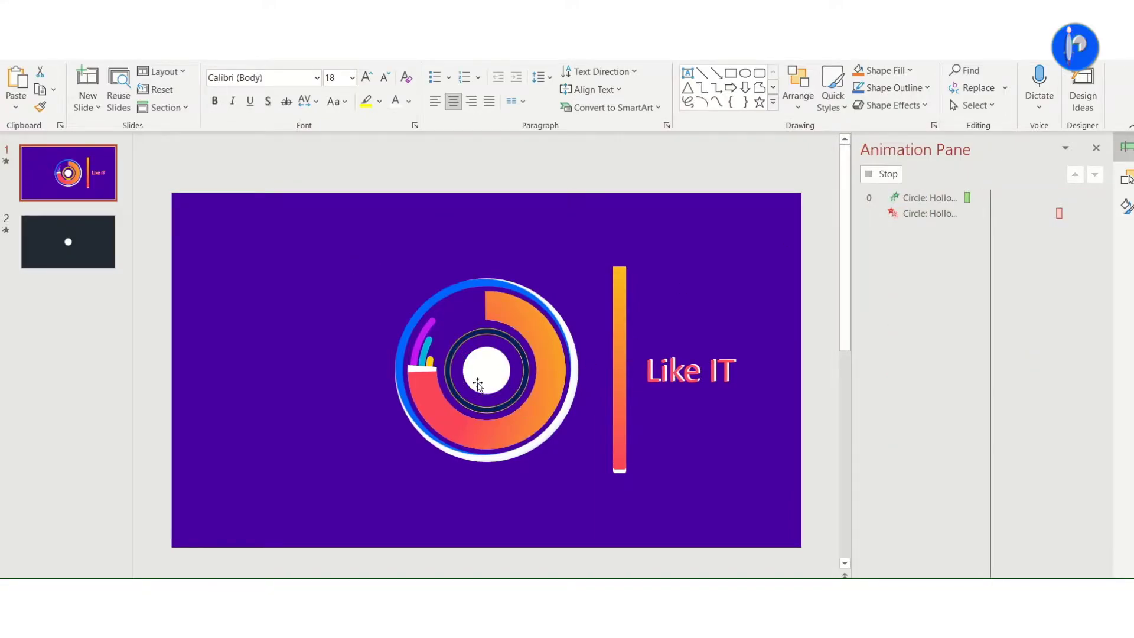
# Preview the centre circle, then drag orange Block Arc 18 left out of the ring.
pyautogui.click(502, 366)
pyautogui.click(913, 175)
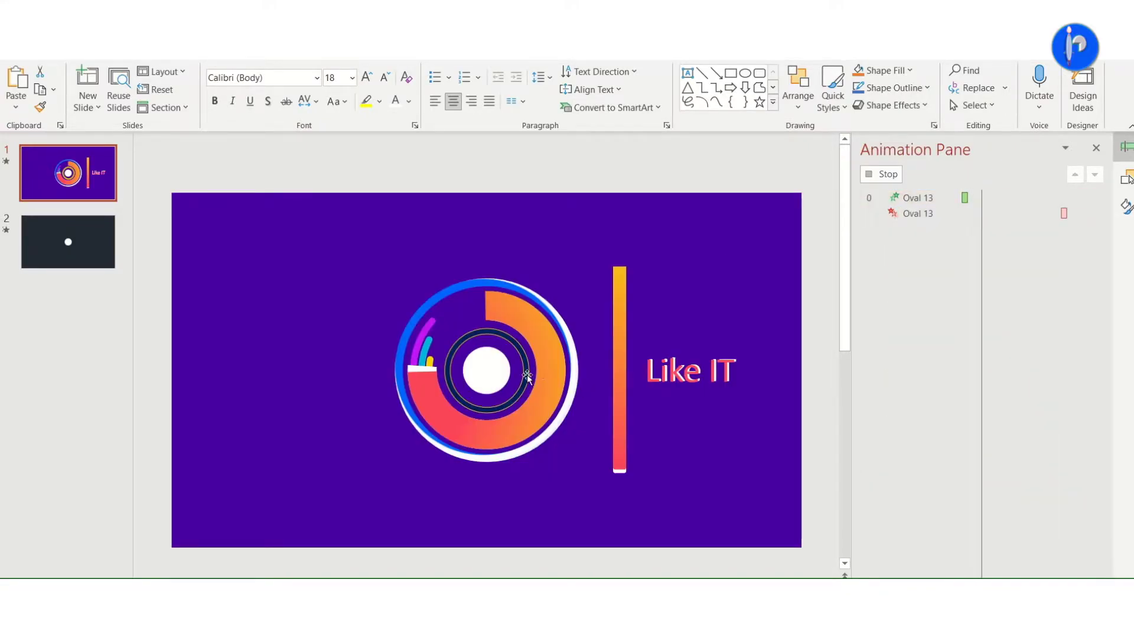
pyautogui.click(557, 362)
pyautogui.moveTo(557, 361); pyautogui.dragTo(354, 407)
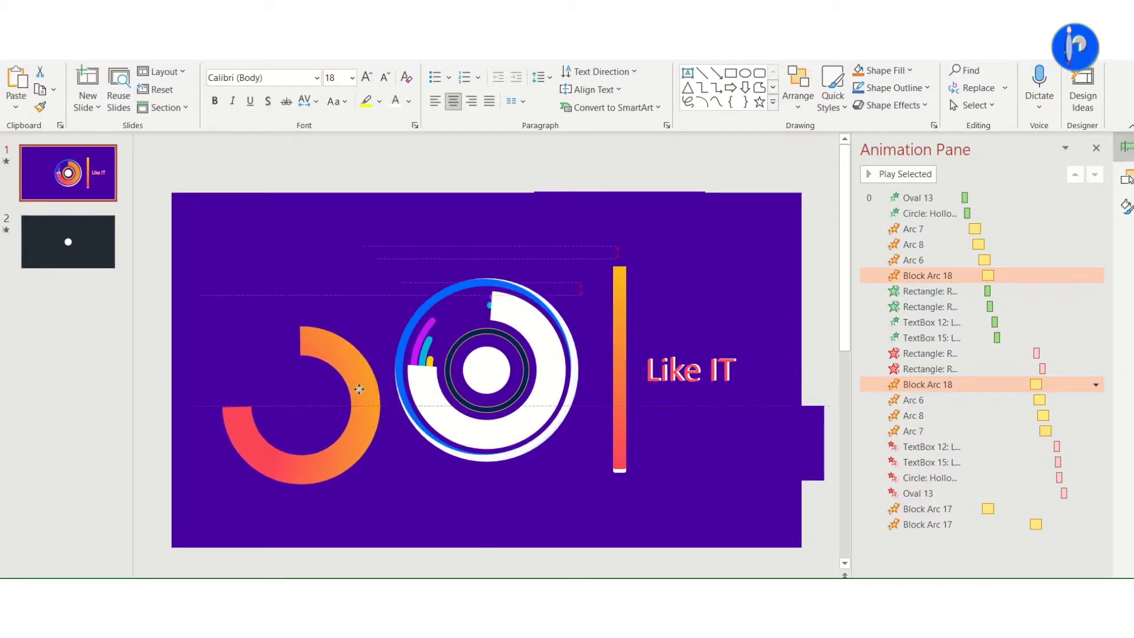
# Delete the white dot from the dark second slide.
pyautogui.click(773, 102)
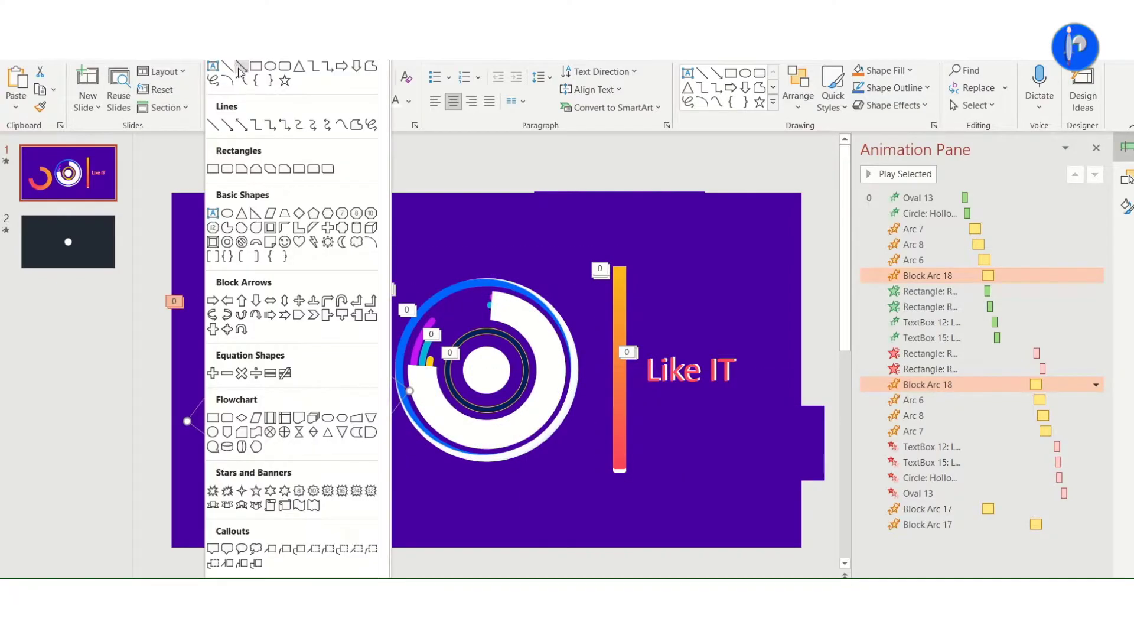
pyautogui.click(255, 254)
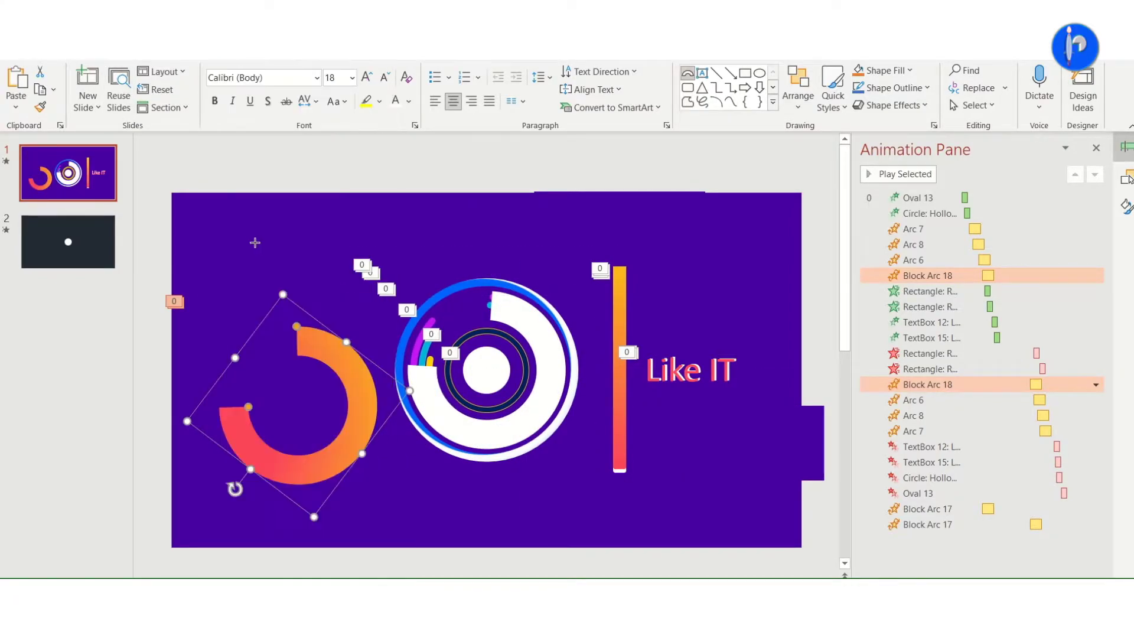
pyautogui.press('pagedown')
pyautogui.click(493, 364)
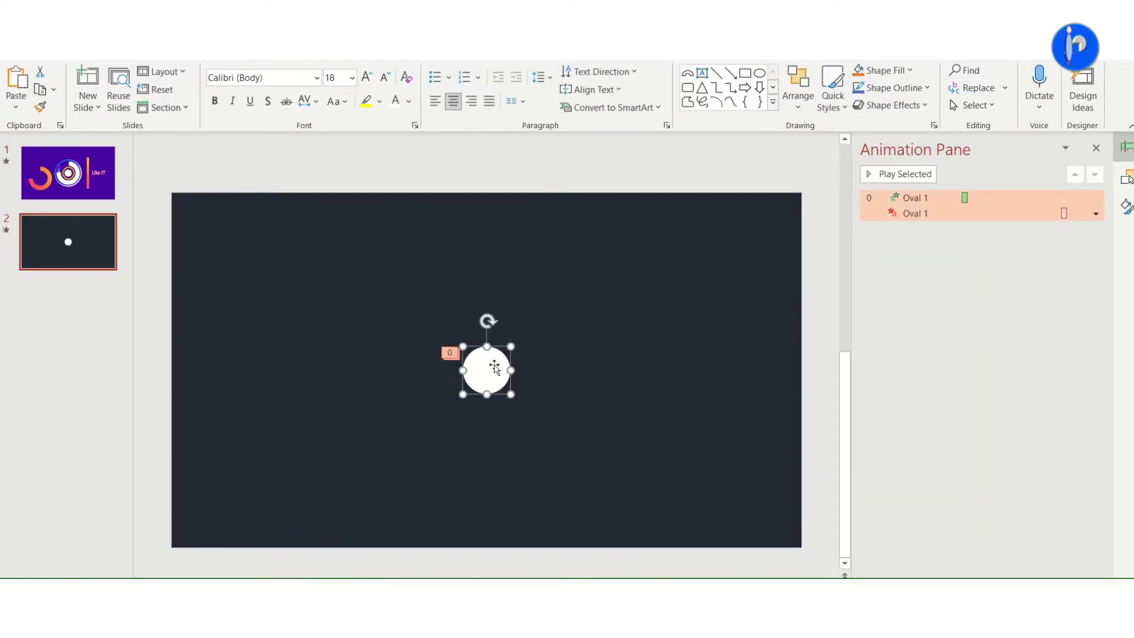
pyautogui.press('Delete')
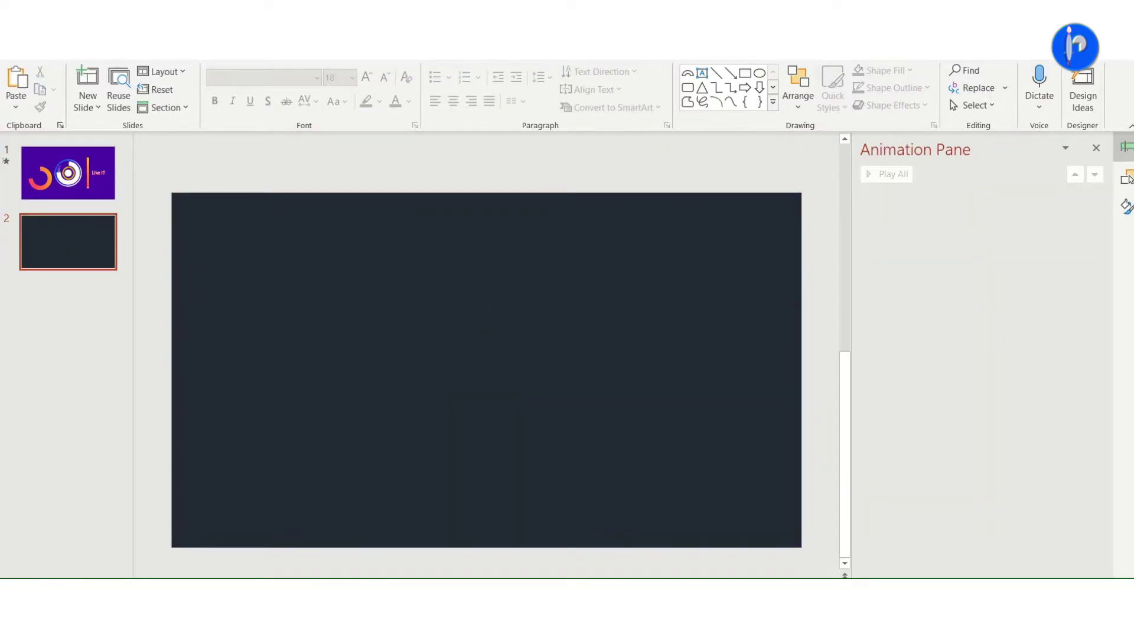
# Draw a blue block arc on slide 2, close it into a near ring and rotate it.
pyautogui.click(773, 102)
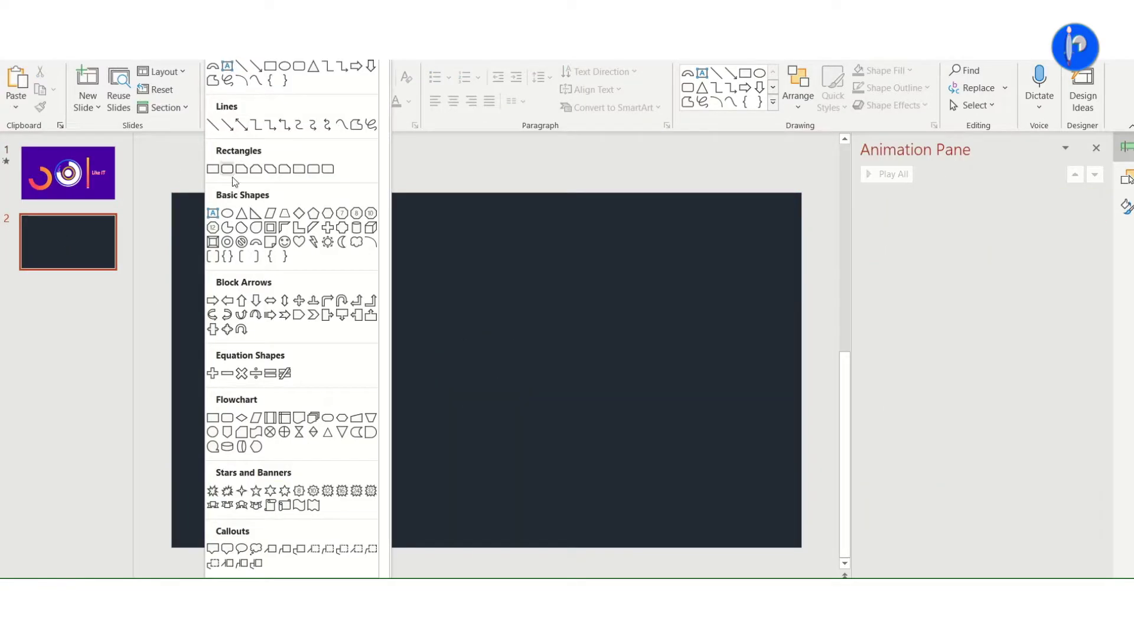
pyautogui.click(256, 247)
pyautogui.click(344, 294)
pyautogui.moveTo(385, 351); pyautogui.dragTo(440, 392)
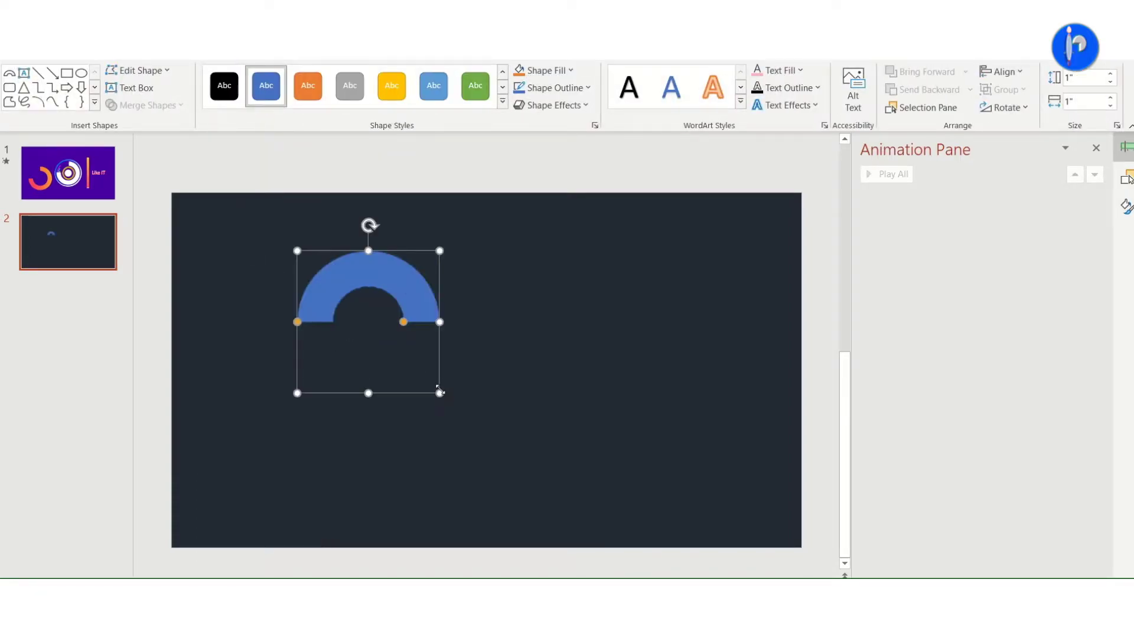
pyautogui.moveTo(404, 322); pyautogui.dragTo(355, 371)
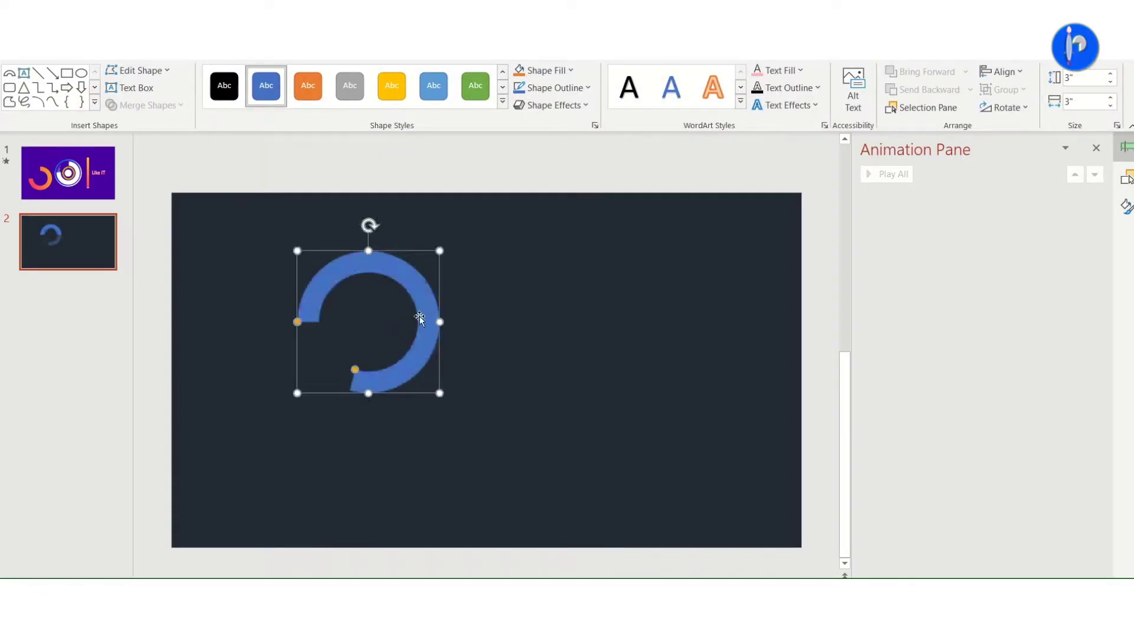
pyautogui.moveTo(368, 225); pyautogui.dragTo(378, 415)
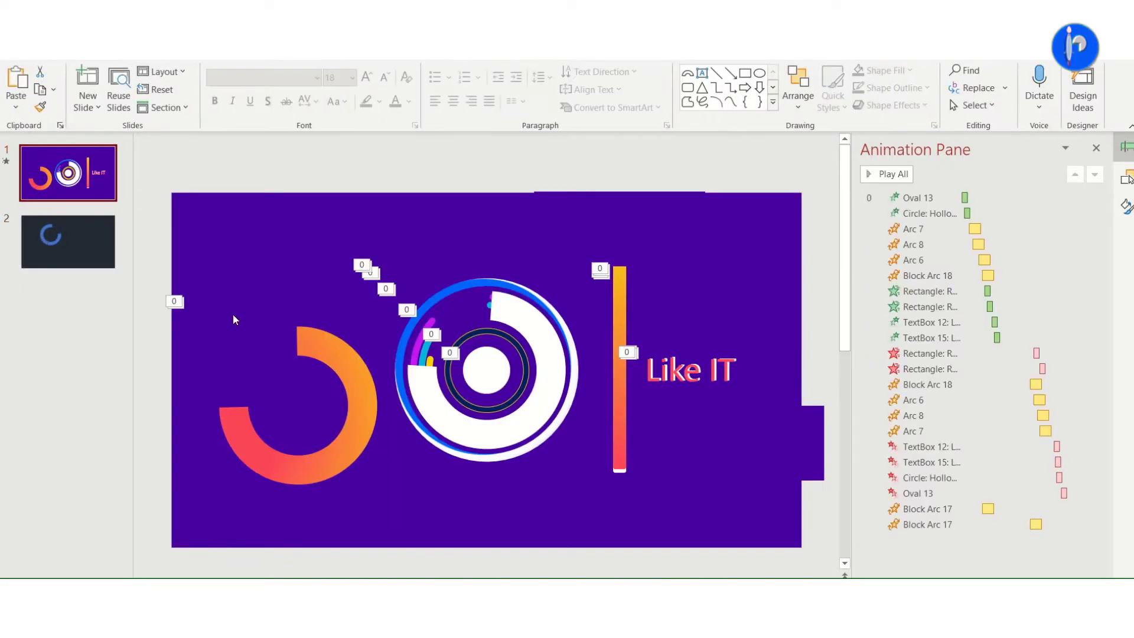
pyautogui.click(324, 347)
pyautogui.rightClick(324, 347)
pyautogui.click(366, 582)
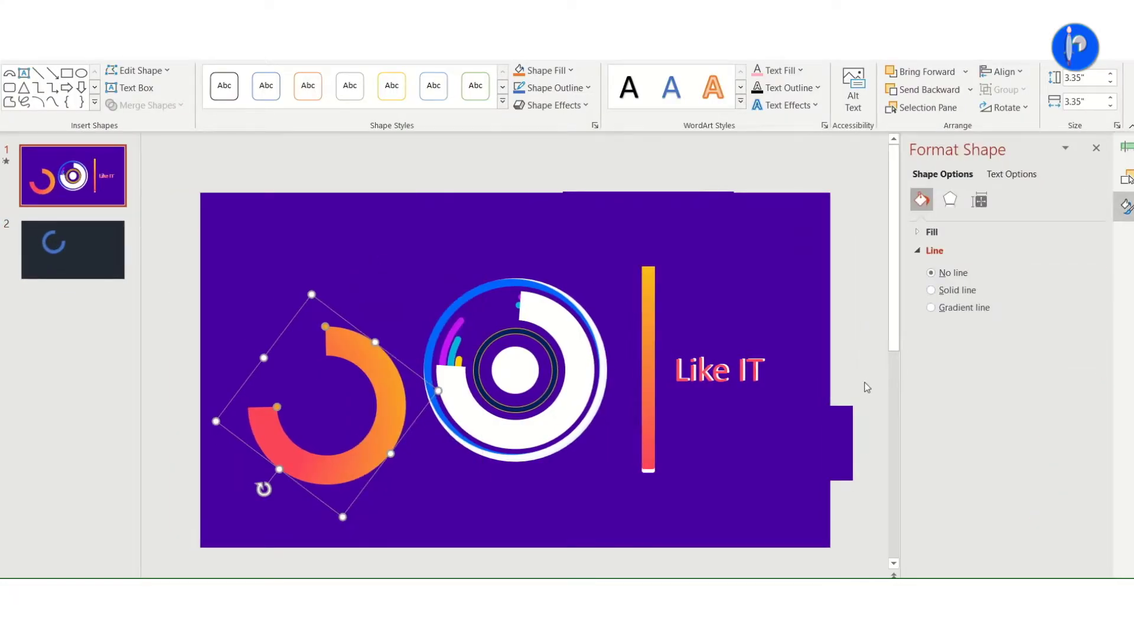
pyautogui.click(934, 251)
pyautogui.click(931, 231)
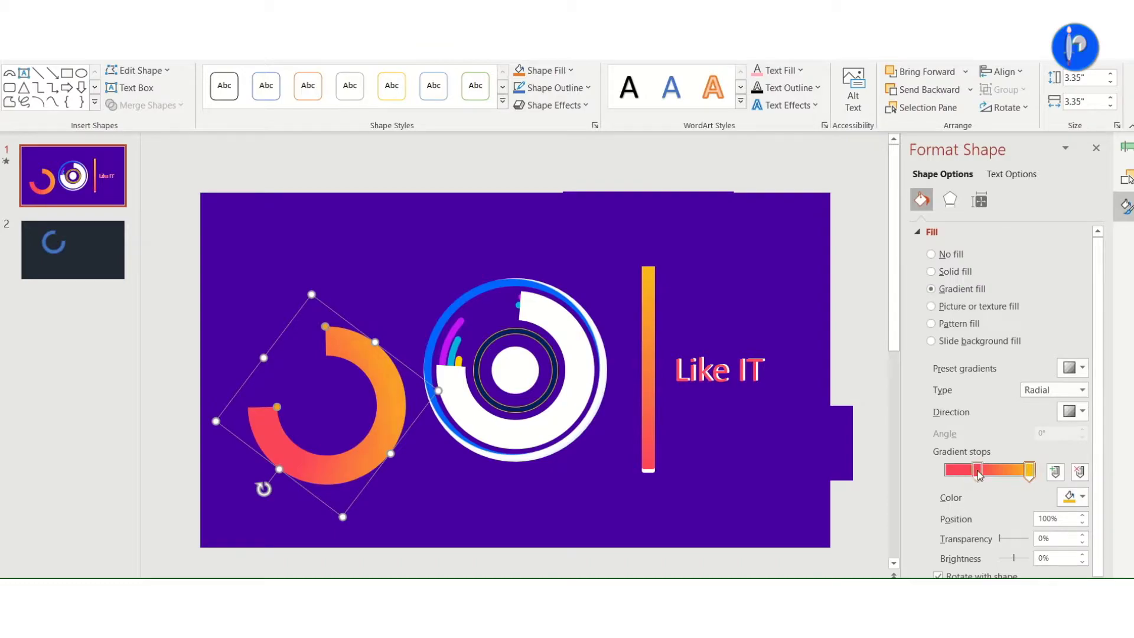
pyautogui.click(1075, 367)
pyautogui.click(1075, 367)
pyautogui.click(1126, 148)
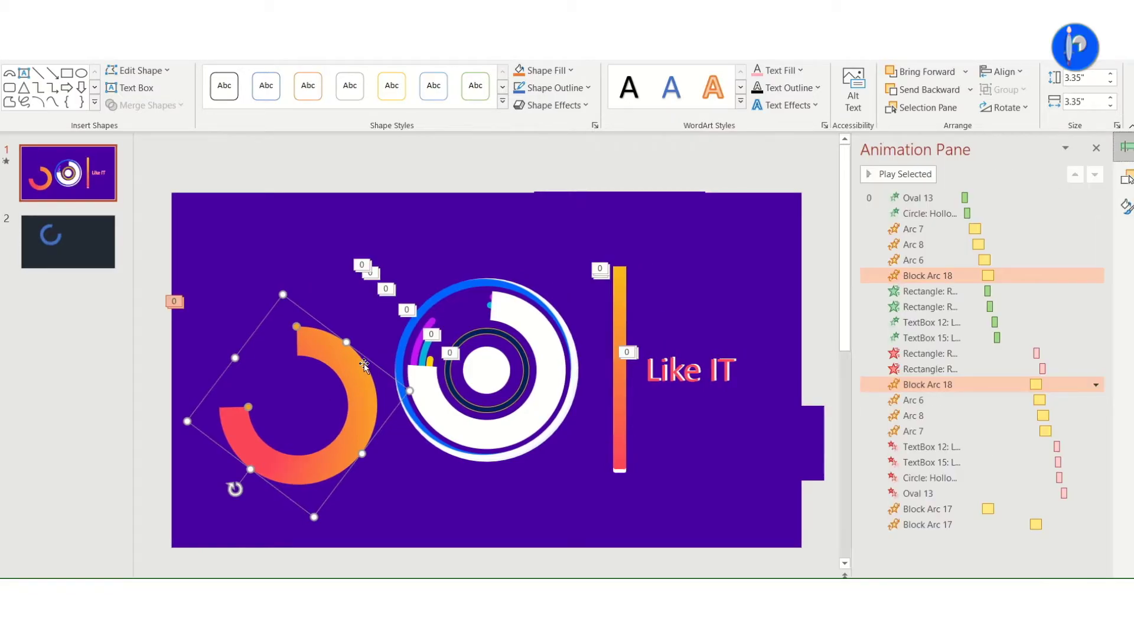
# Confirm Block Arc 18's first spin is 90° Clockwise with 1.7 s delay, then preview.
pyautogui.doubleClick(875, 276)
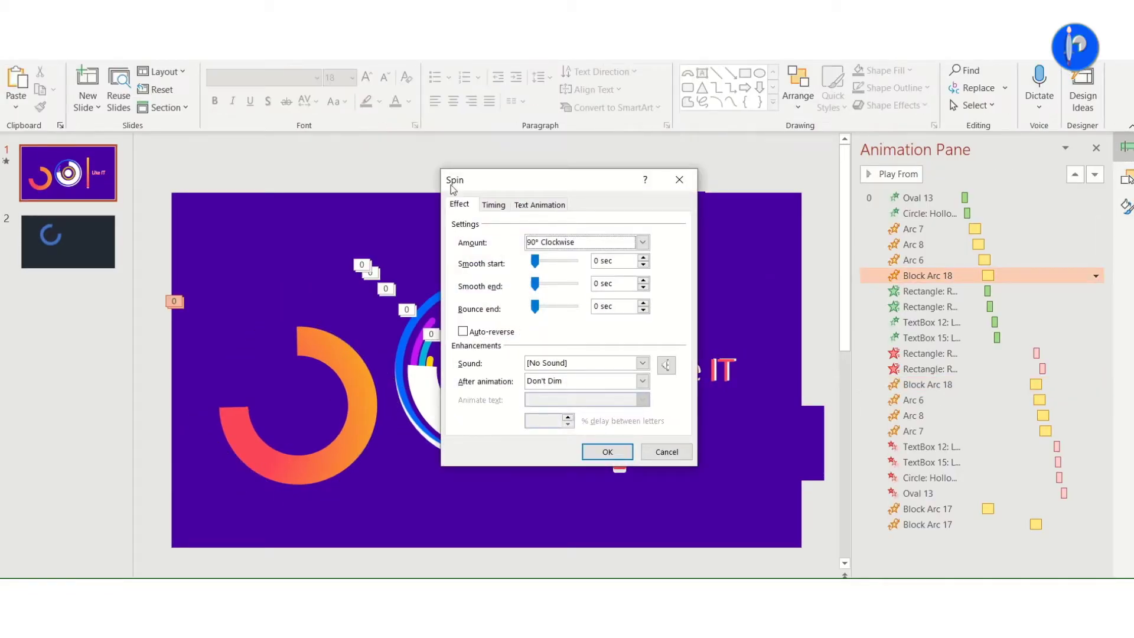
pyautogui.click(533, 247)
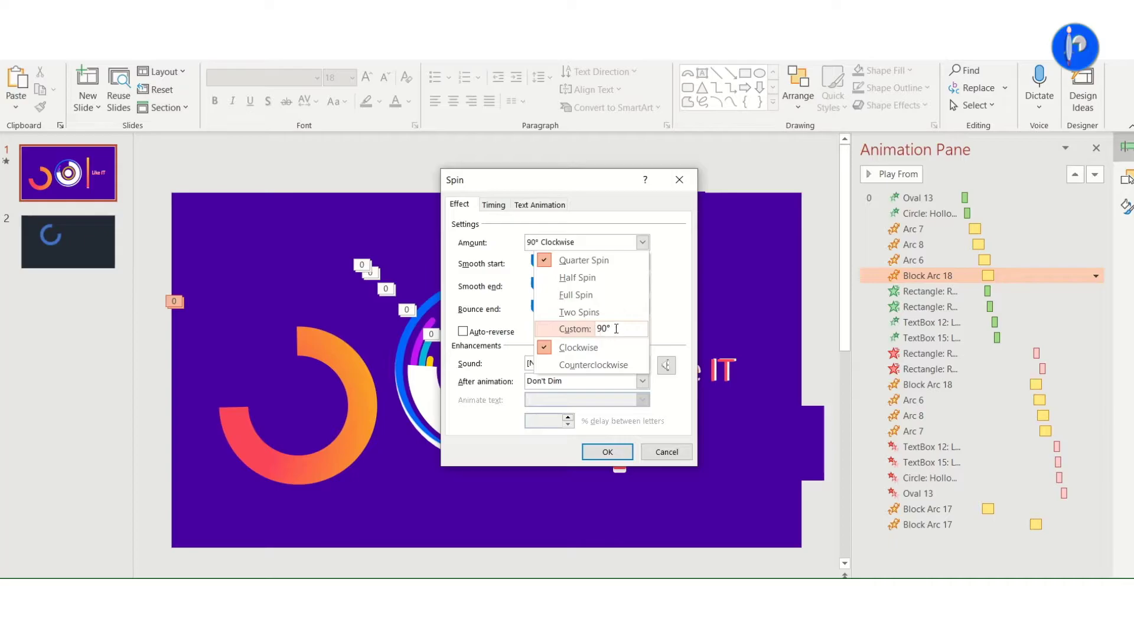
pyautogui.click(501, 208)
pyautogui.click(494, 205)
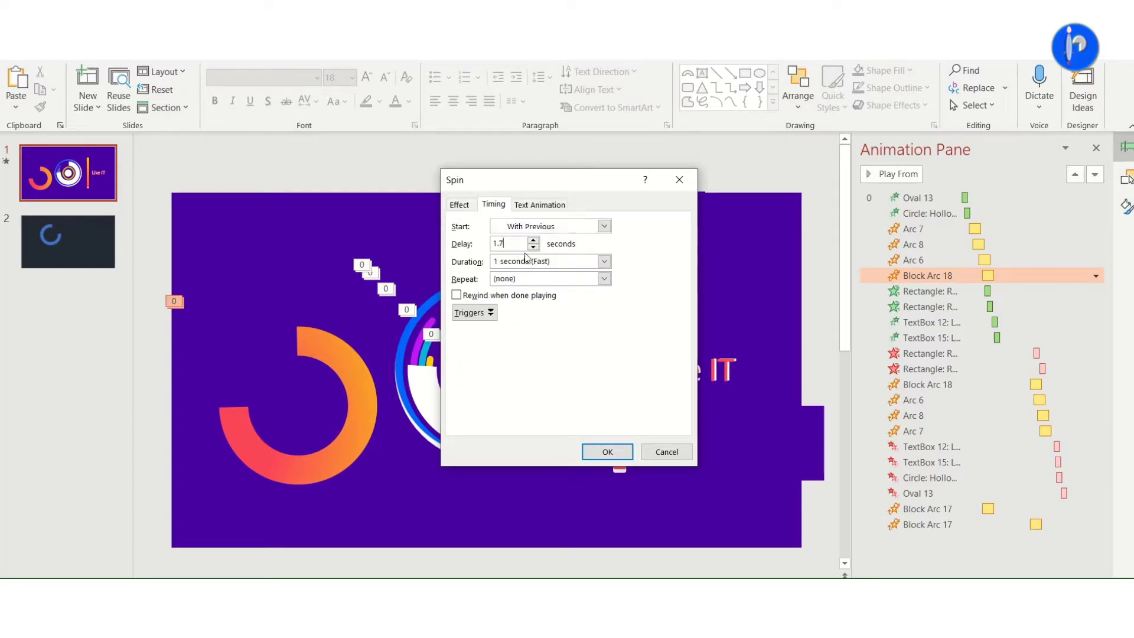
pyautogui.click(459, 205)
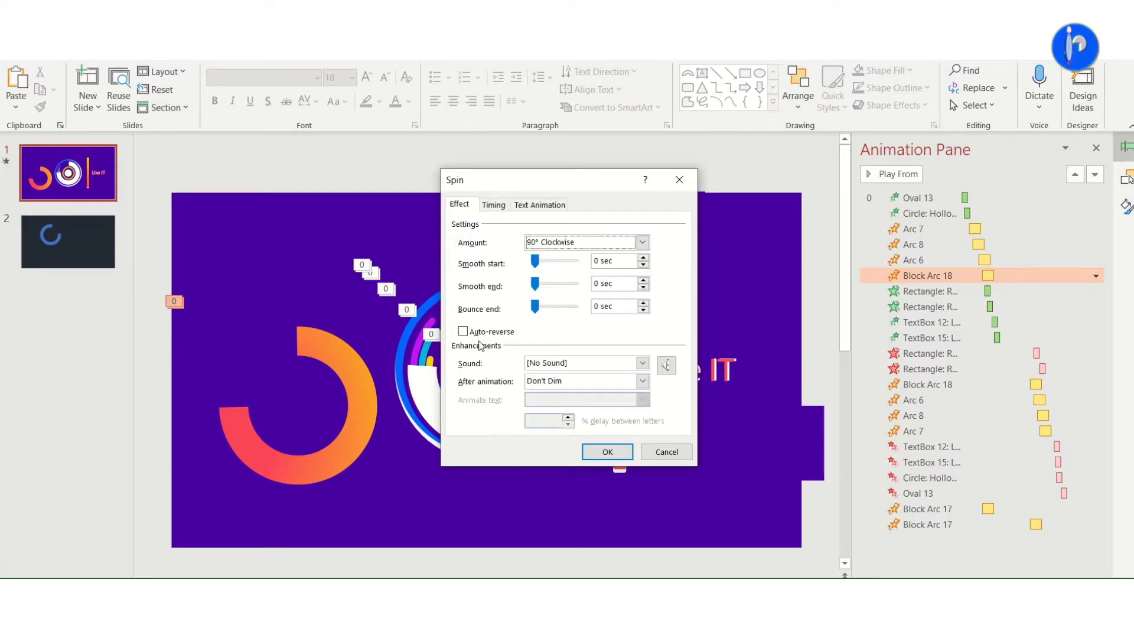
pyautogui.click(659, 451)
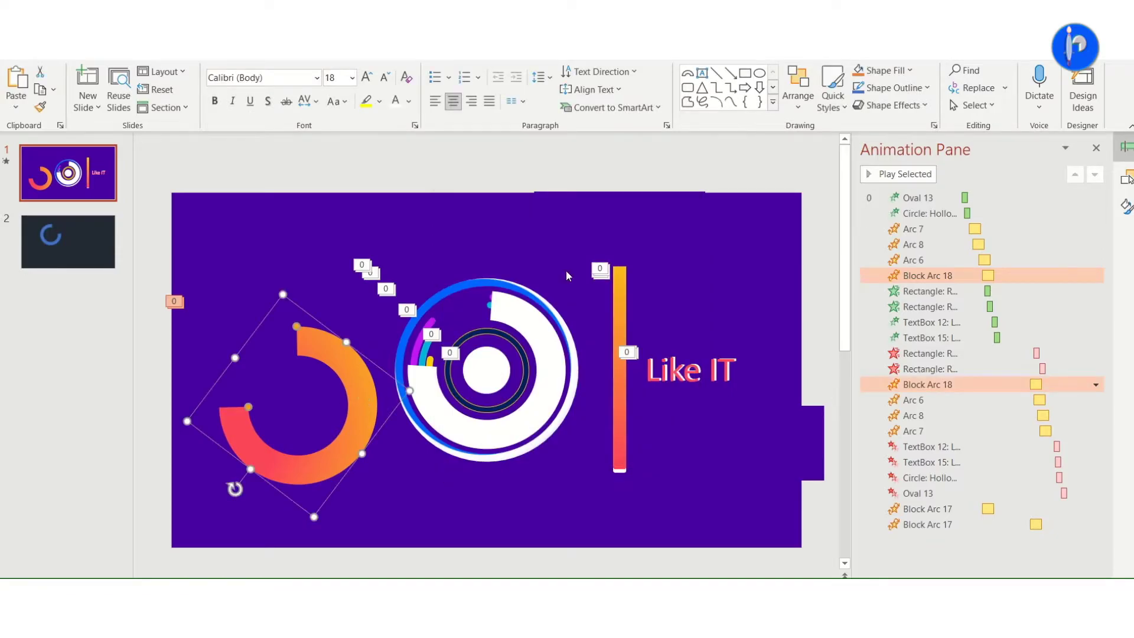
pyautogui.click(915, 178)
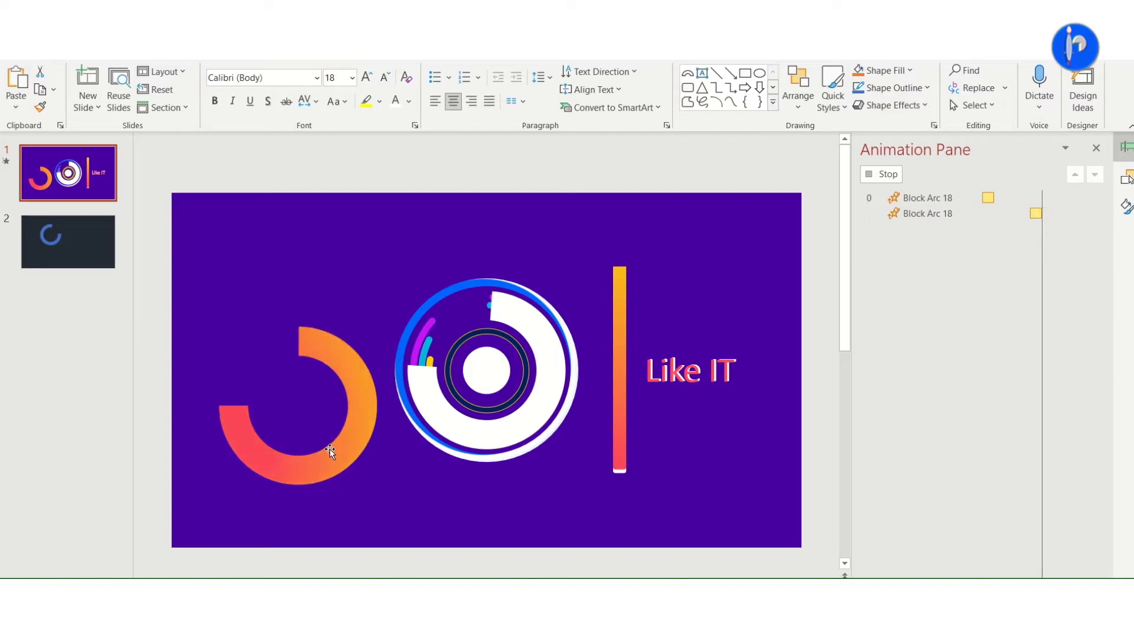
# Set Block Arc 18's second spin to 90° Counterclockwise.
pyautogui.doubleClick(927, 385)
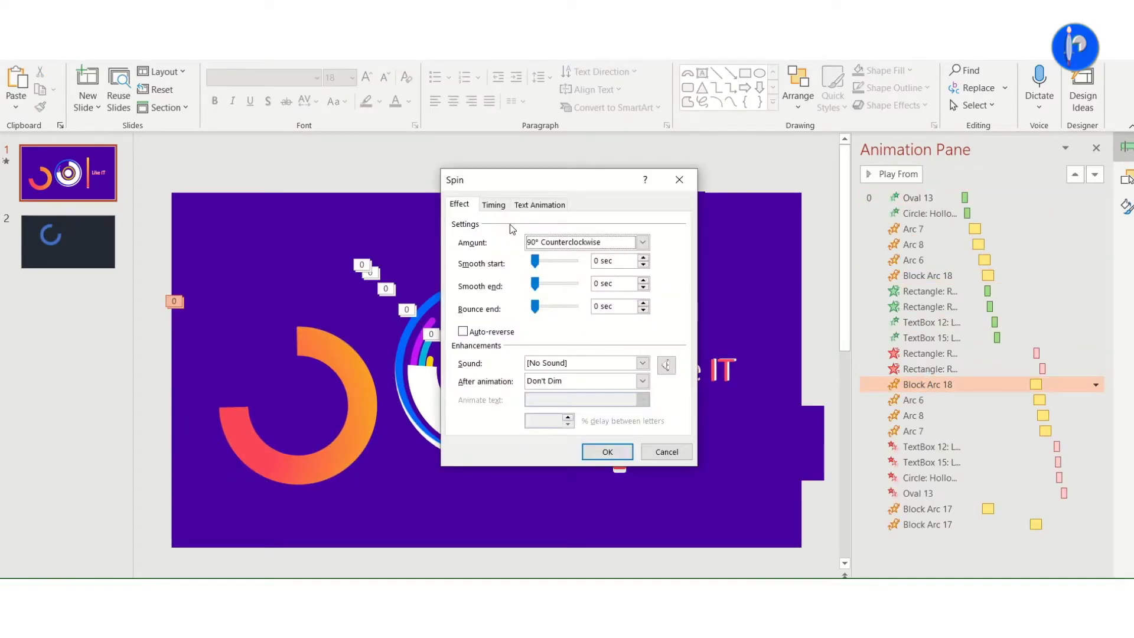
pyautogui.click(572, 247)
pyautogui.click(607, 361)
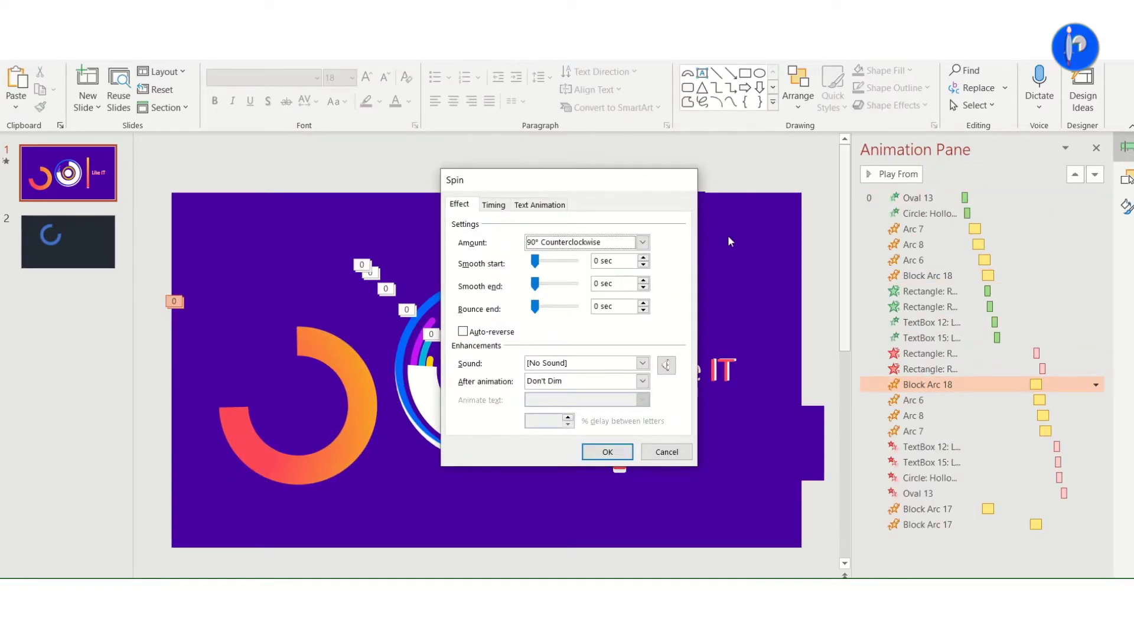
pyautogui.press('Return')
pyautogui.click(271, 480)
pyautogui.doubleClick(928, 276)
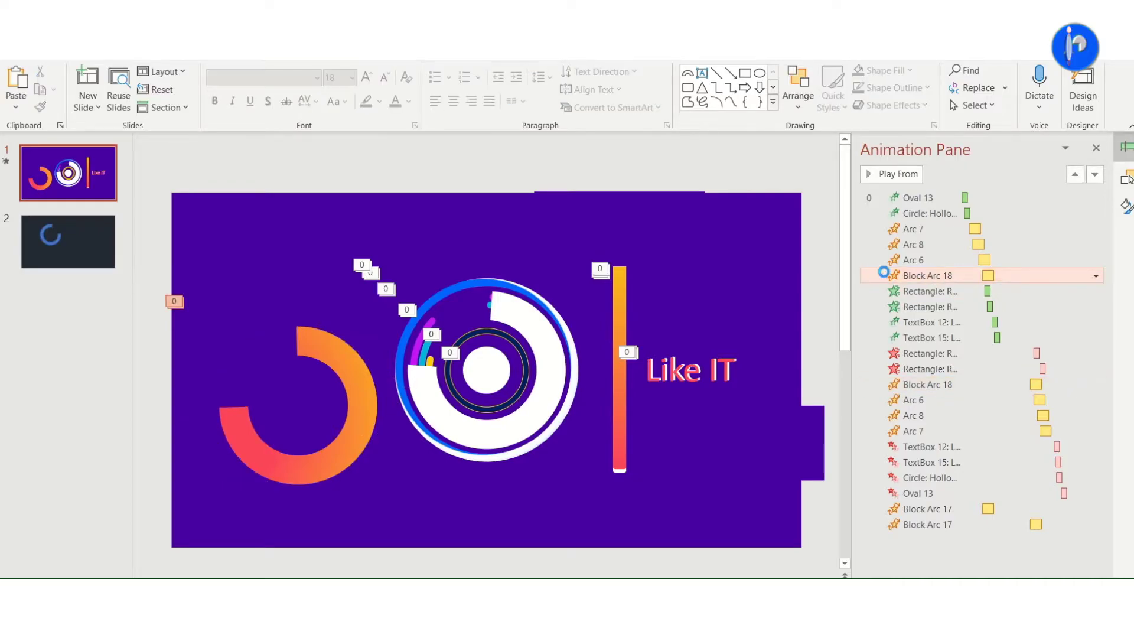
# Review the orange arc's second spin settings and close them unchanged.
pyautogui.press('Return')
pyautogui.keyDown('ctrl'); pyautogui.click(911, 384); pyautogui.keyUp('ctrl')
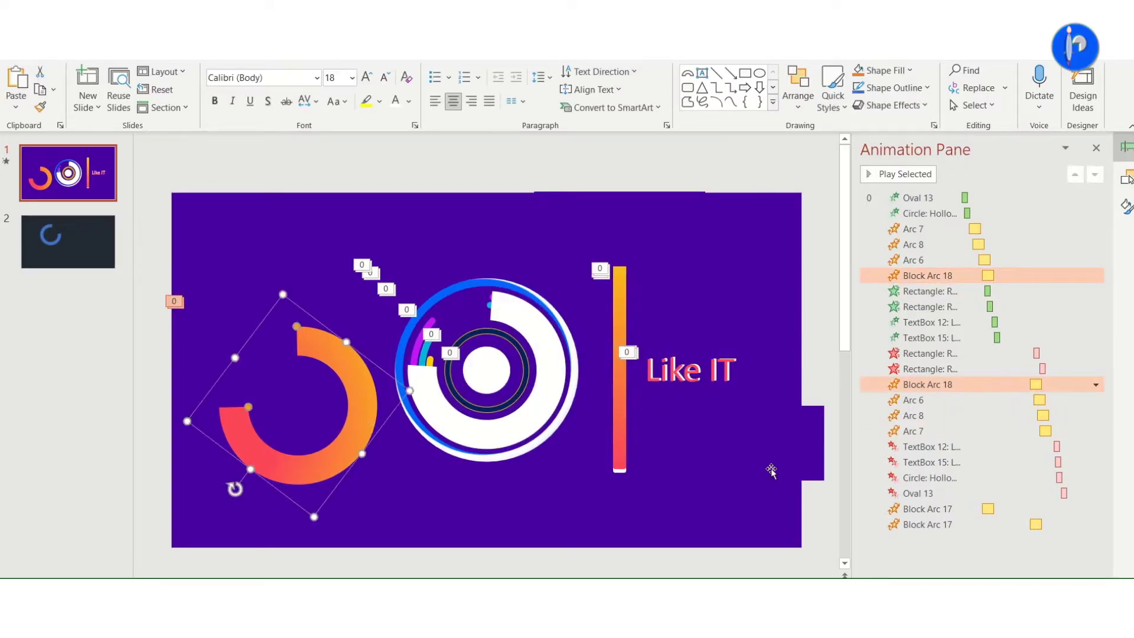
pyautogui.doubleClick(912, 384)
pyautogui.click(678, 454)
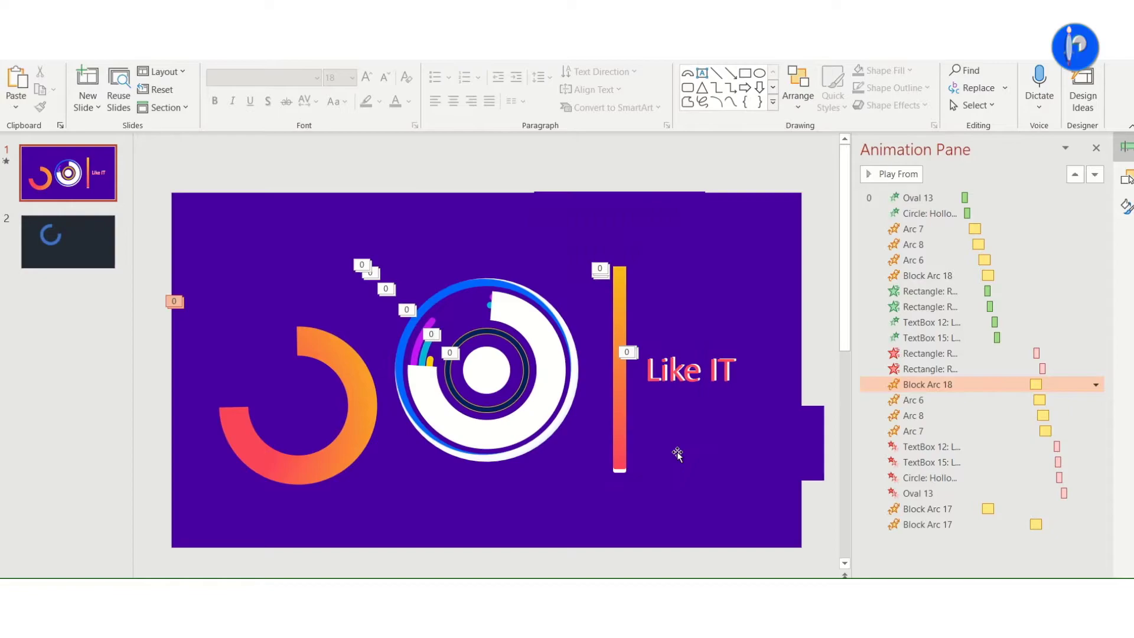
# Try the arcs over the centre circle, undo the moves, then hide Block Arc 18.
pyautogui.moveTo(349, 398); pyautogui.dragTo(538, 363)
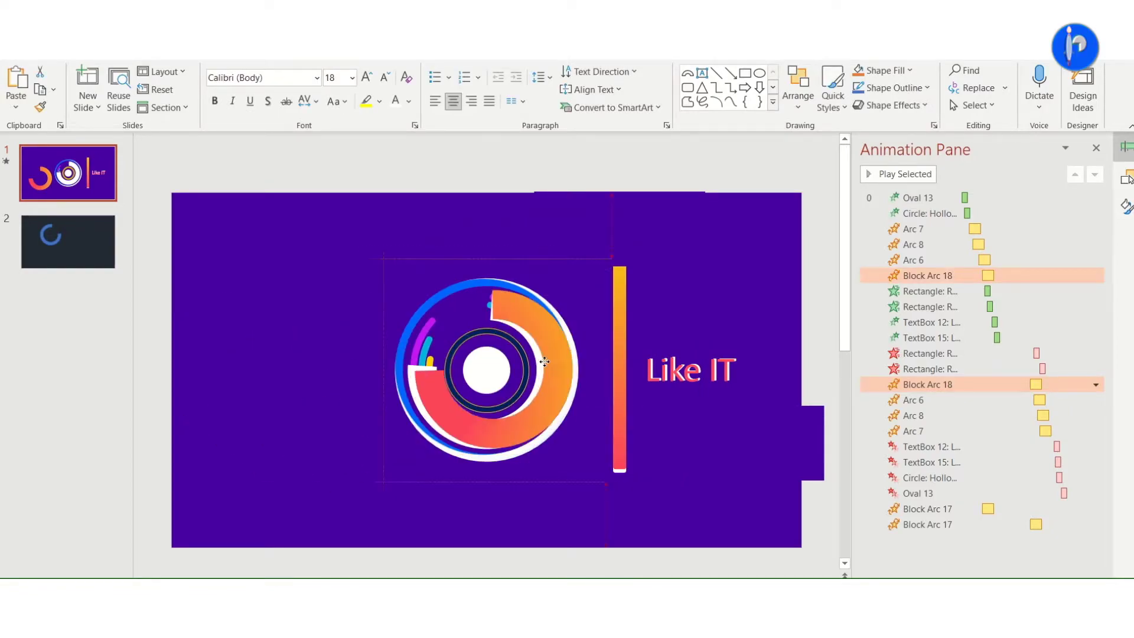
pyautogui.moveTo(430, 452); pyautogui.dragTo(544, 412)
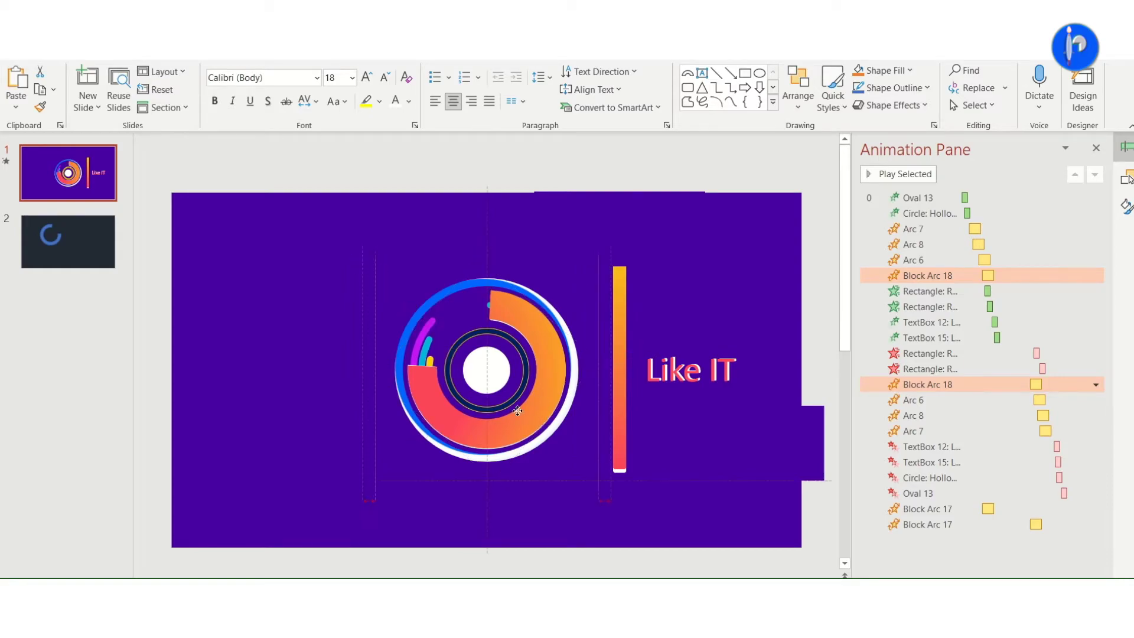
pyautogui.hotkey('ctrl', 'z')
pyautogui.moveTo(565, 406)
pyautogui.mouseDown()
pyautogui.moveTo(561, 475)
pyautogui.moveTo(326, 460)
pyautogui.mouseUp()
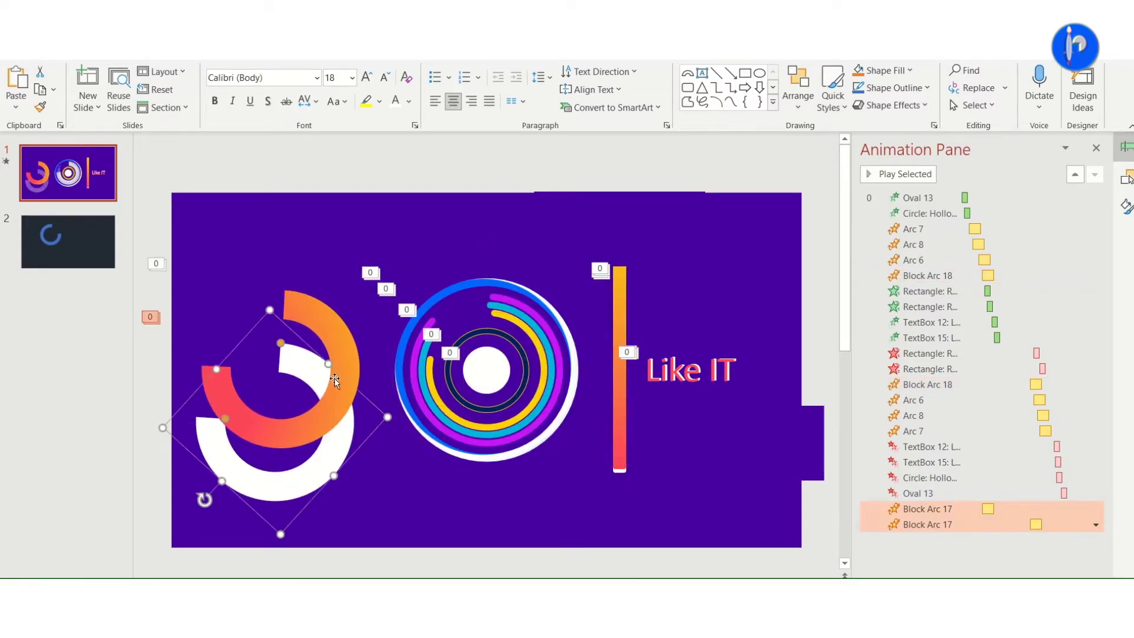
pyautogui.moveTo(348, 348); pyautogui.dragTo(549, 355)
pyautogui.hotkey('ctrl', 'z')
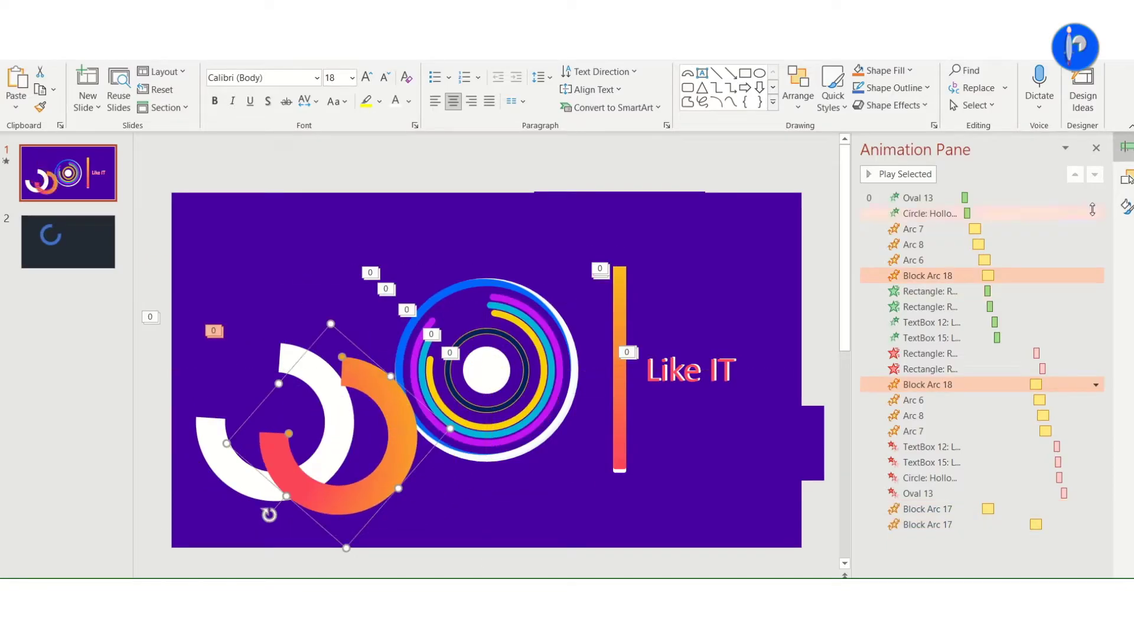
pyautogui.click(1127, 179)
pyautogui.click(1078, 216)
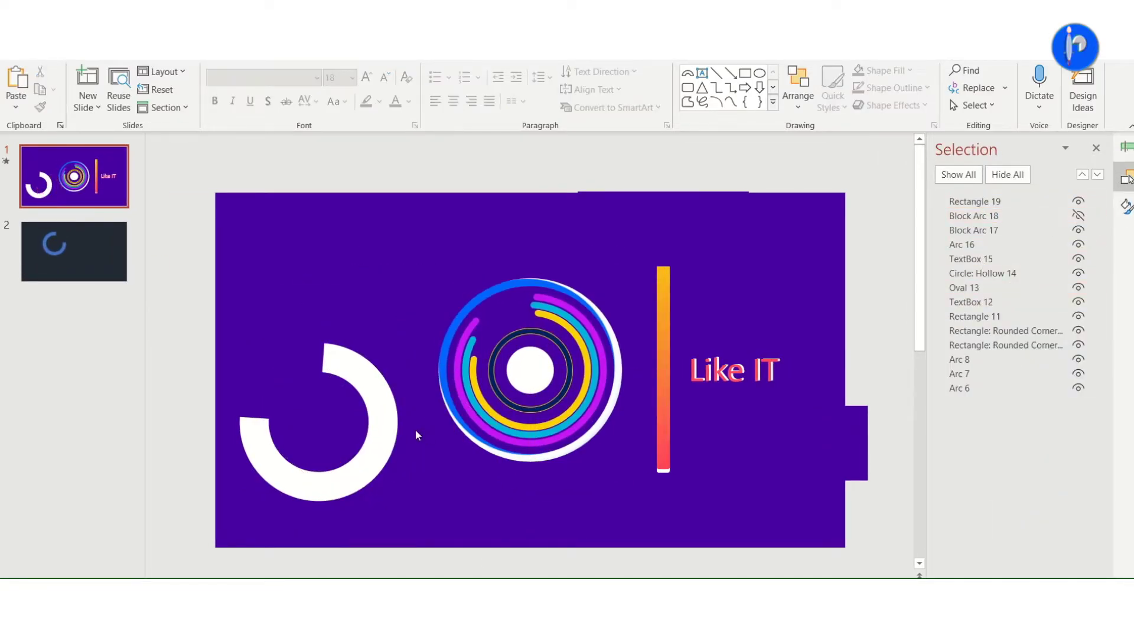
# Nudge the white Block Arc 17 up and check its first spin, 80° Clockwise.
pyautogui.click(379, 437)
pyautogui.moveTo(379, 437); pyautogui.dragTo(383, 427)
pyautogui.click(1127, 147)
pyautogui.doubleClick(910, 478)
pyautogui.click(560, 247)
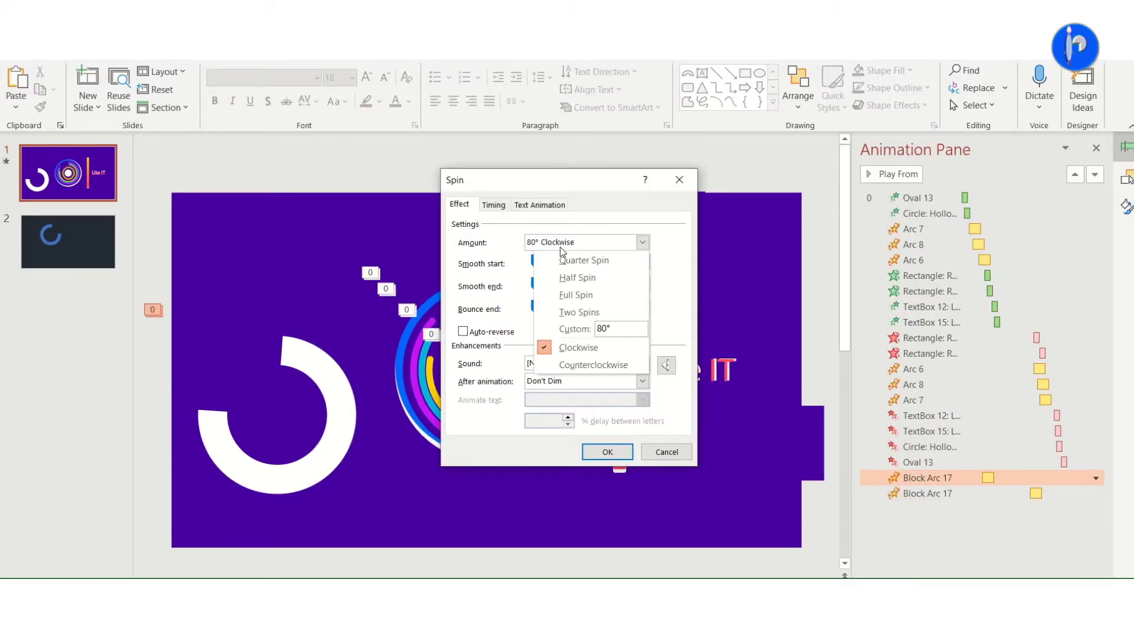
pyautogui.click(494, 205)
pyautogui.click(607, 452)
# Review Block Arc 17's second spin, then drag the white arc onto the centre circle.
pyautogui.doubleClick(931, 493)
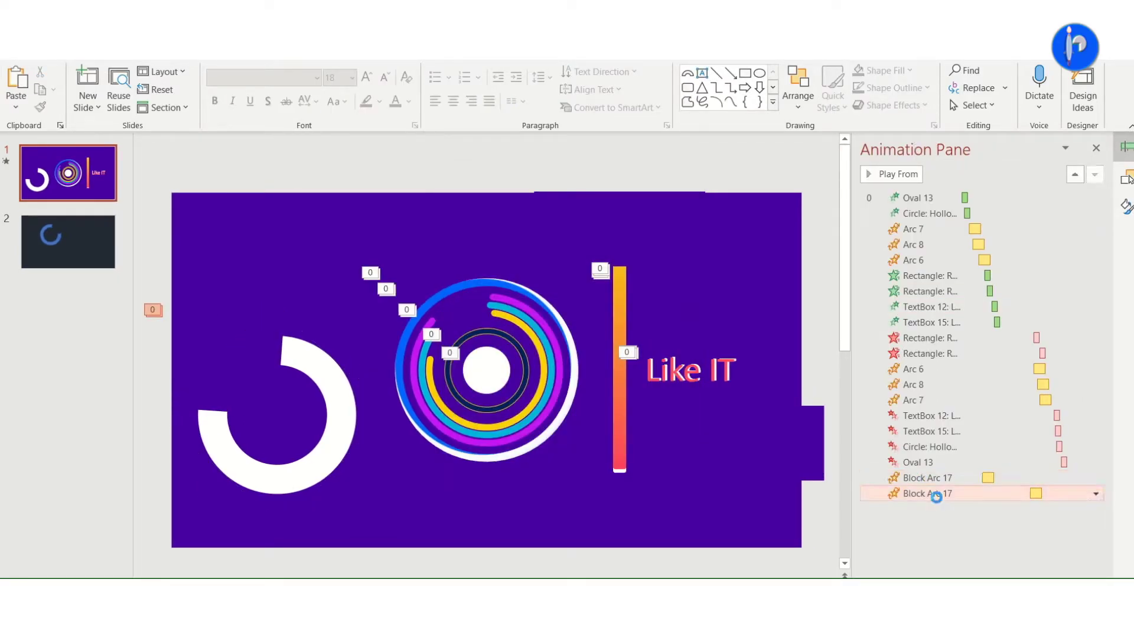
pyautogui.click(494, 205)
pyautogui.click(459, 203)
pyautogui.click(552, 247)
pyautogui.click(544, 247)
pyautogui.click(679, 180)
pyautogui.moveTo(330, 376); pyautogui.dragTo(539, 330)
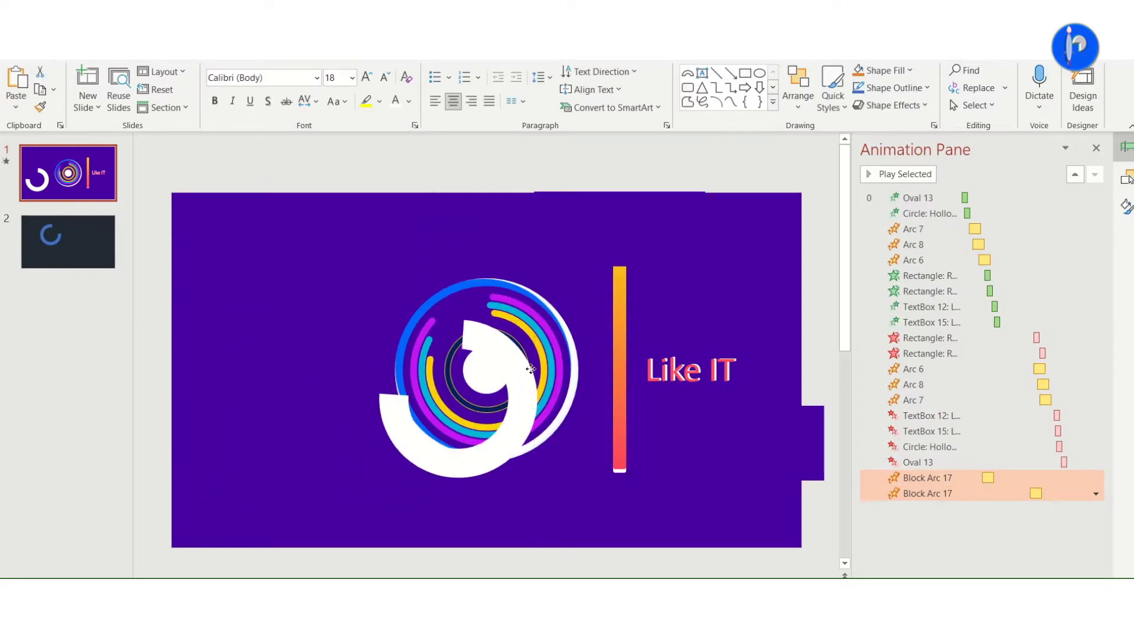
pyautogui.click(1126, 179)
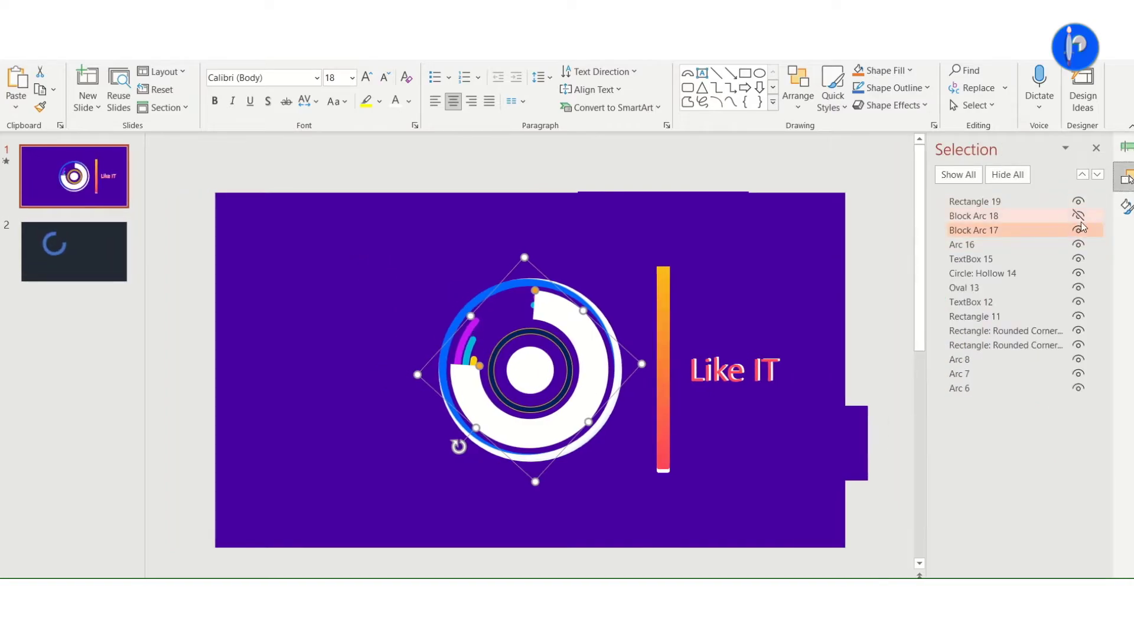
# Hide Block Arc 17 and move the yellow, cyan and purple arcs to upper left, lower left and lower right.
pyautogui.click(1079, 230)
pyautogui.moveTo(583, 363); pyautogui.dragTo(391, 353)
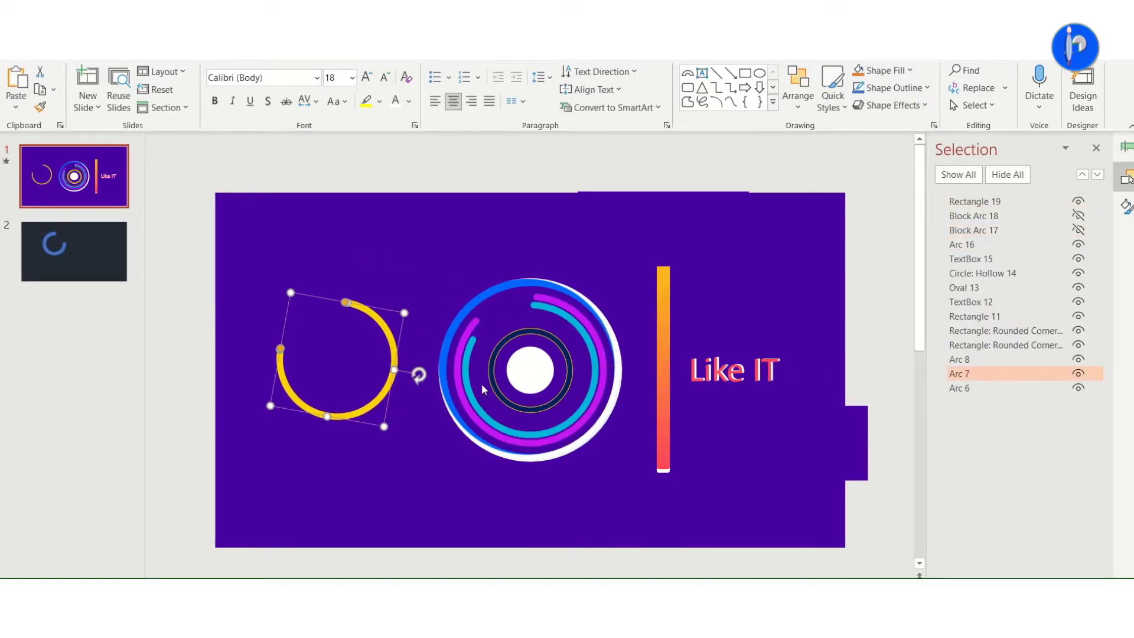
pyautogui.moveTo(457, 385); pyautogui.dragTo(306, 496)
pyautogui.moveTo(476, 425); pyautogui.dragTo(509, 510)
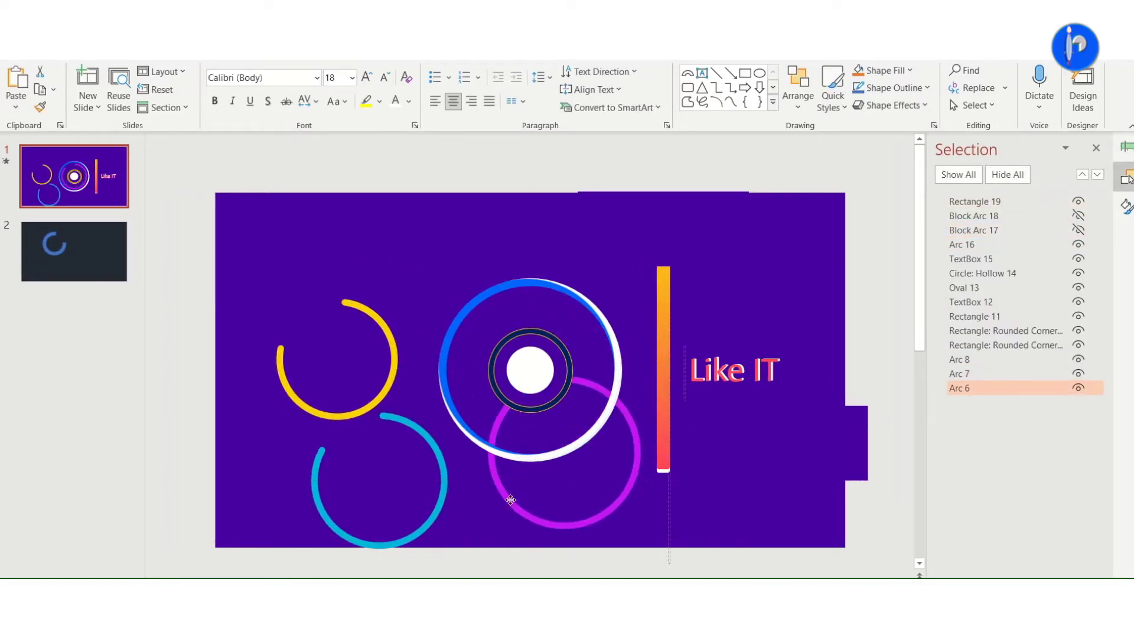
pyautogui.click(389, 365)
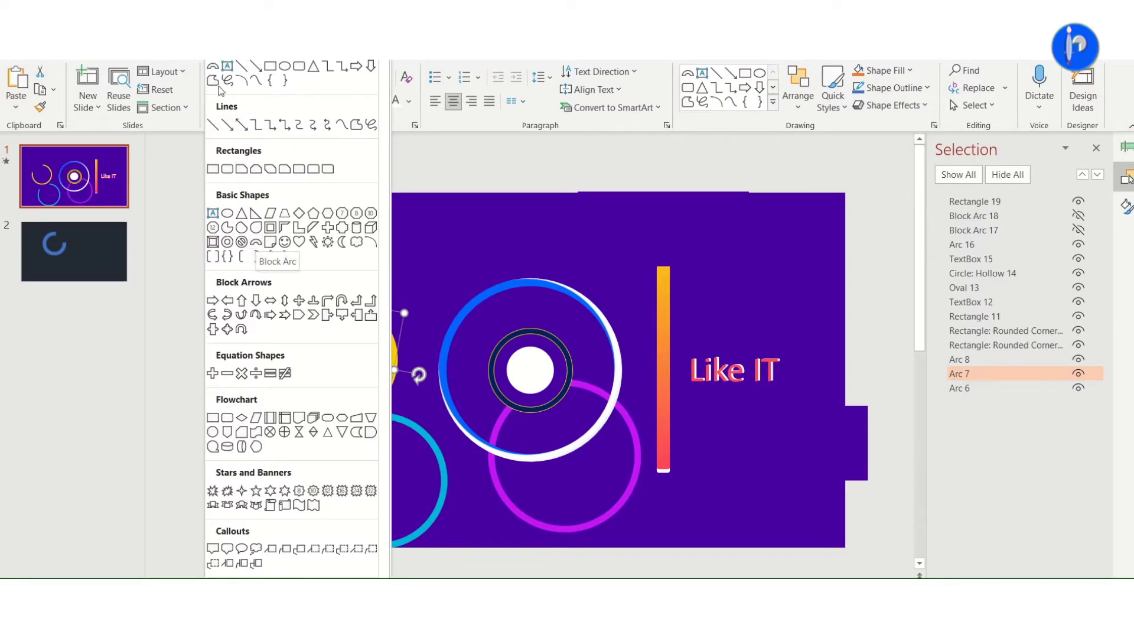
pyautogui.click(243, 81)
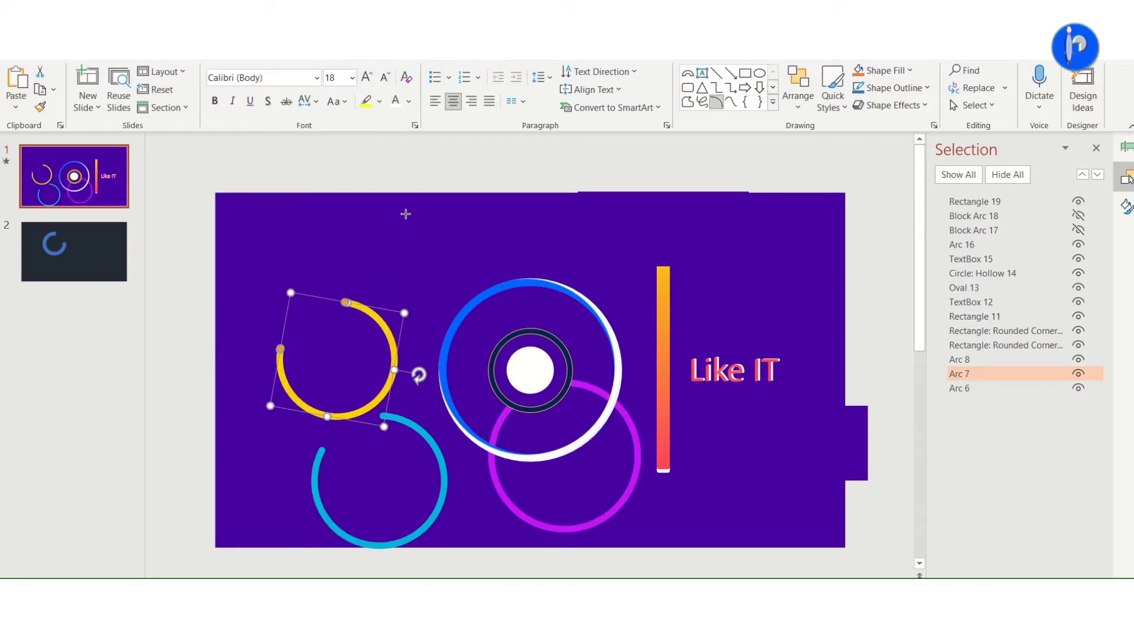
# On slide 2, replace the blue arc with a large, nearly full-circle arc.
pyautogui.click(89, 246)
pyautogui.click(357, 299)
pyautogui.press('Delete')
pyautogui.click(266, 125)
pyautogui.moveTo(392, 293); pyautogui.dragTo(511, 412)
pyautogui.moveTo(511, 321); pyautogui.dragTo(342, 367)
# Give the new arc a thick outline width in Format Shape's Line settings.
pyautogui.rightClick(458, 400)
pyautogui.click(538, 572)
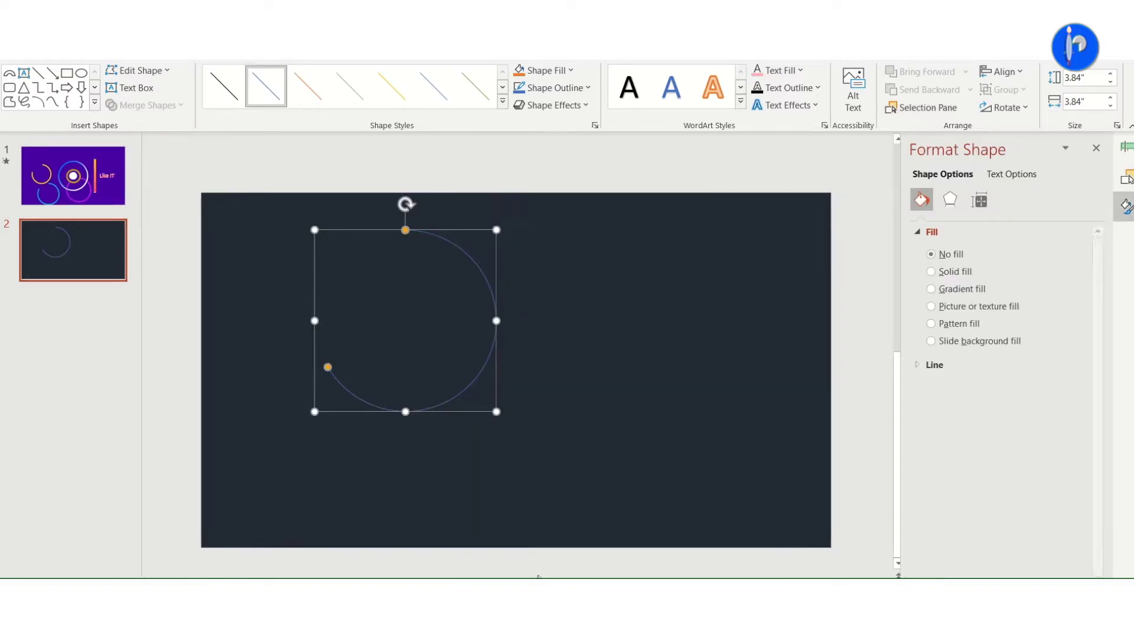
pyautogui.click(932, 232)
pyautogui.click(934, 250)
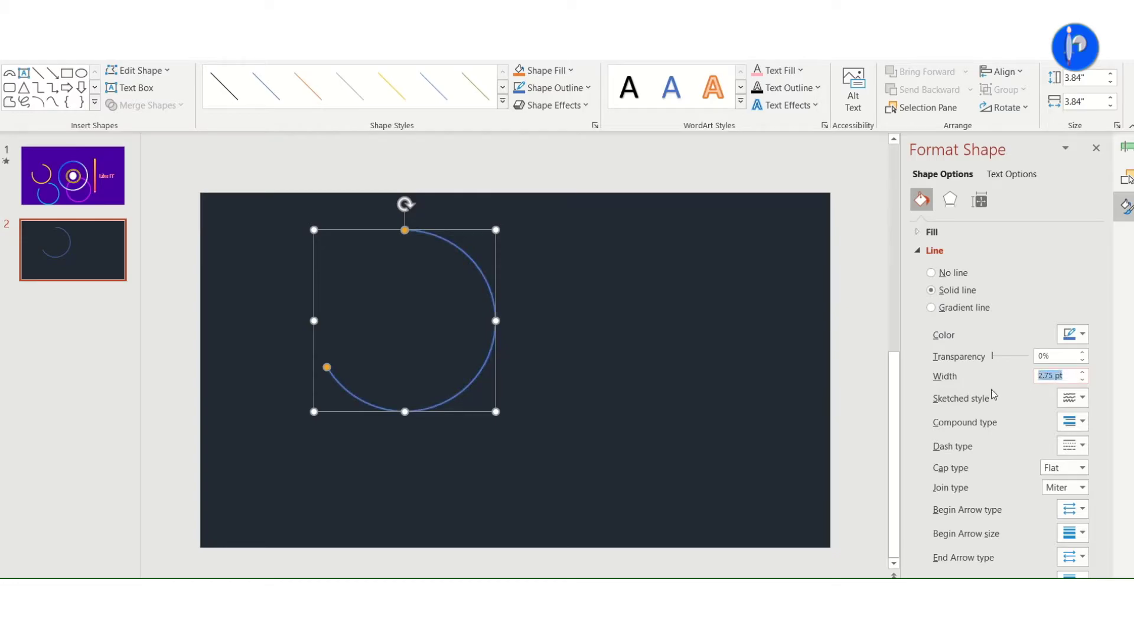
pyautogui.write('25')
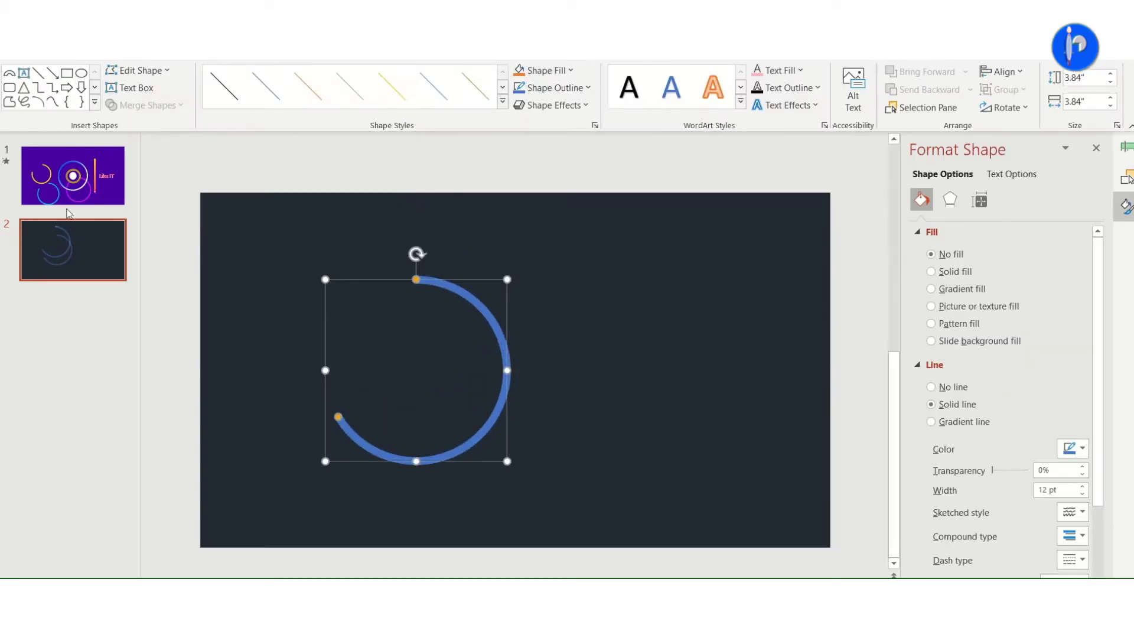
# Set the arc's line Cap type to Round, then return to the logo slide.
pyautogui.click(70, 201)
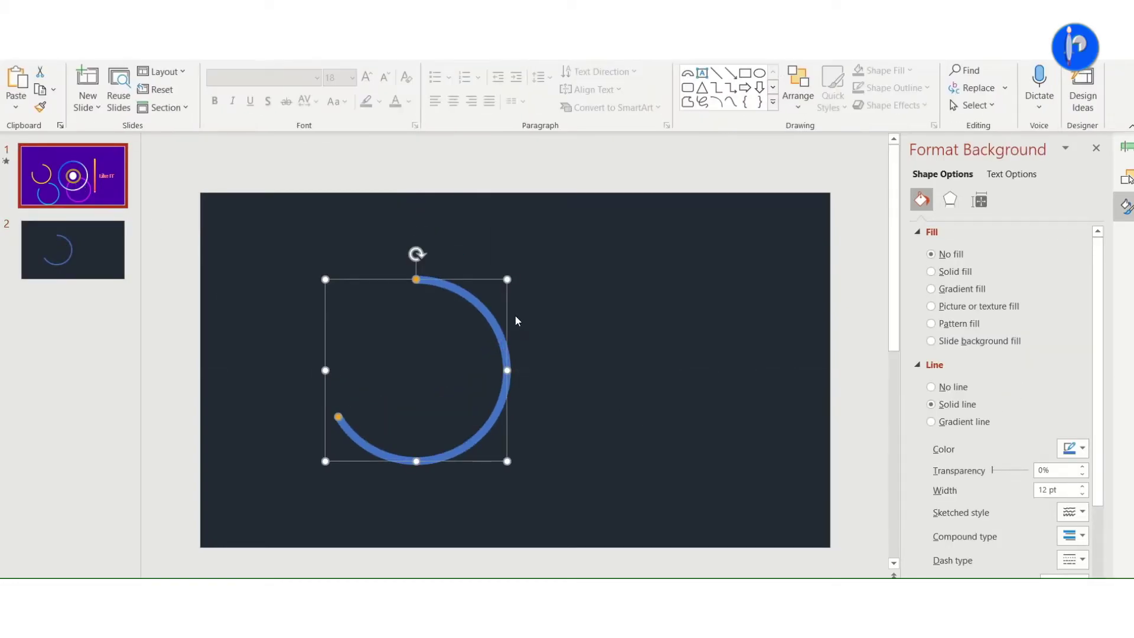
pyautogui.click(397, 431)
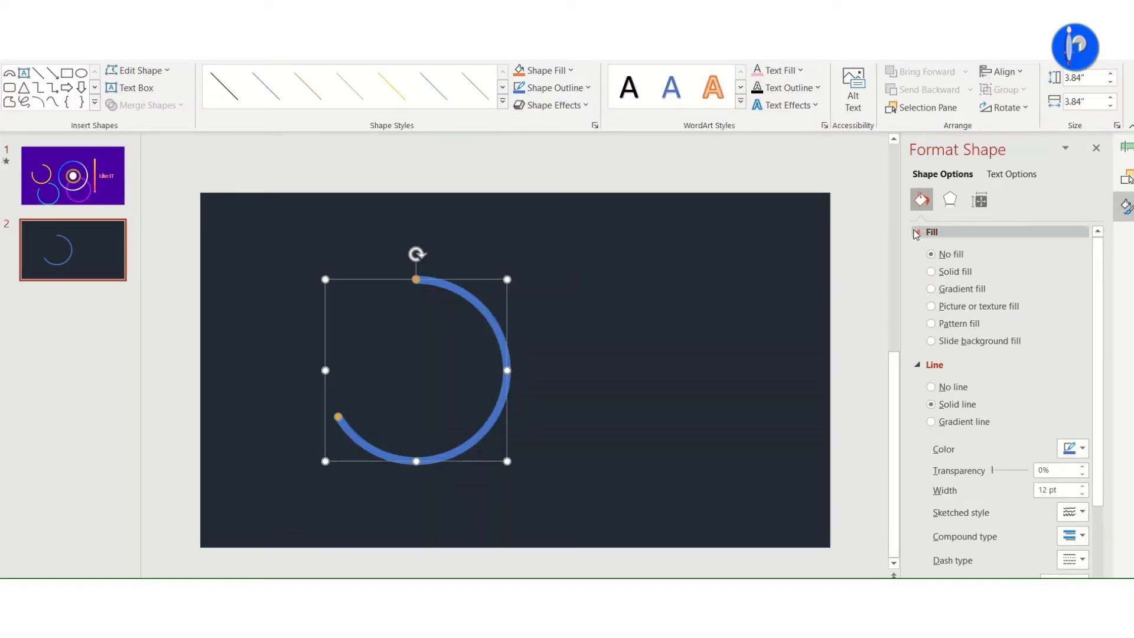
pyautogui.click(932, 231)
pyautogui.click(1063, 468)
pyautogui.click(1055, 498)
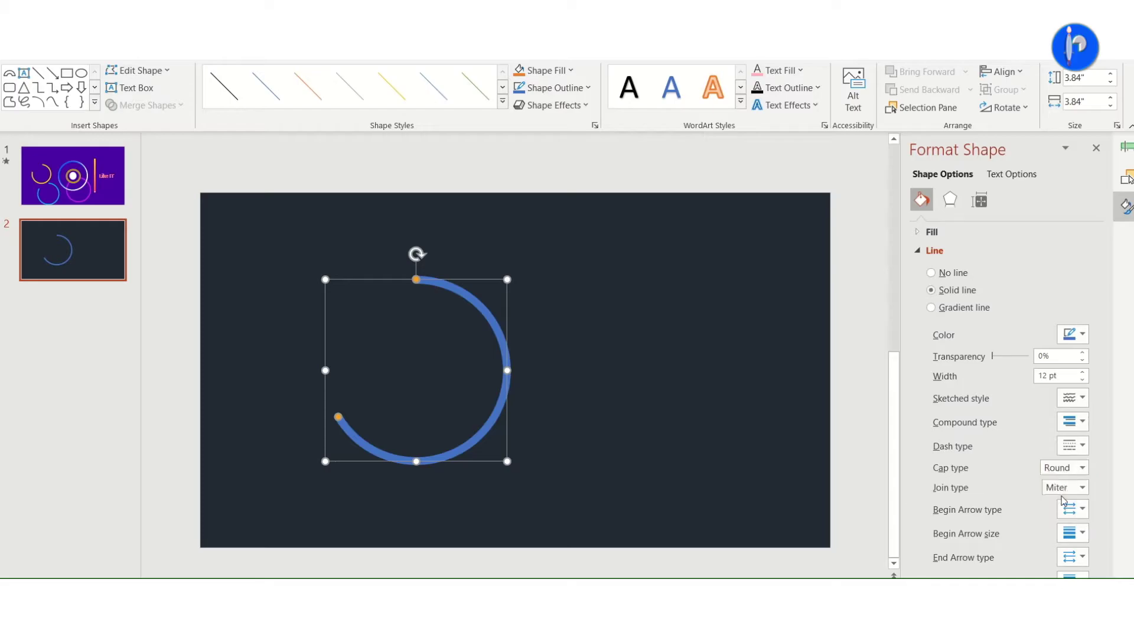
pyautogui.click(441, 321)
pyautogui.click(426, 290)
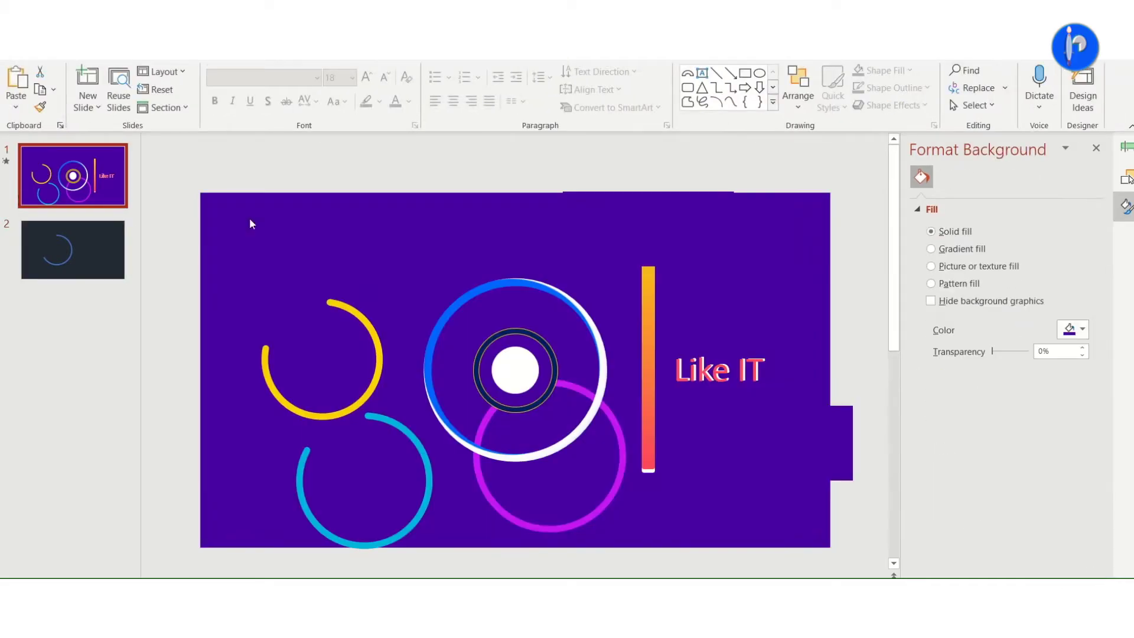
# Make the yellow Arc 7's first spin a full turn.
pyautogui.click(376, 351)
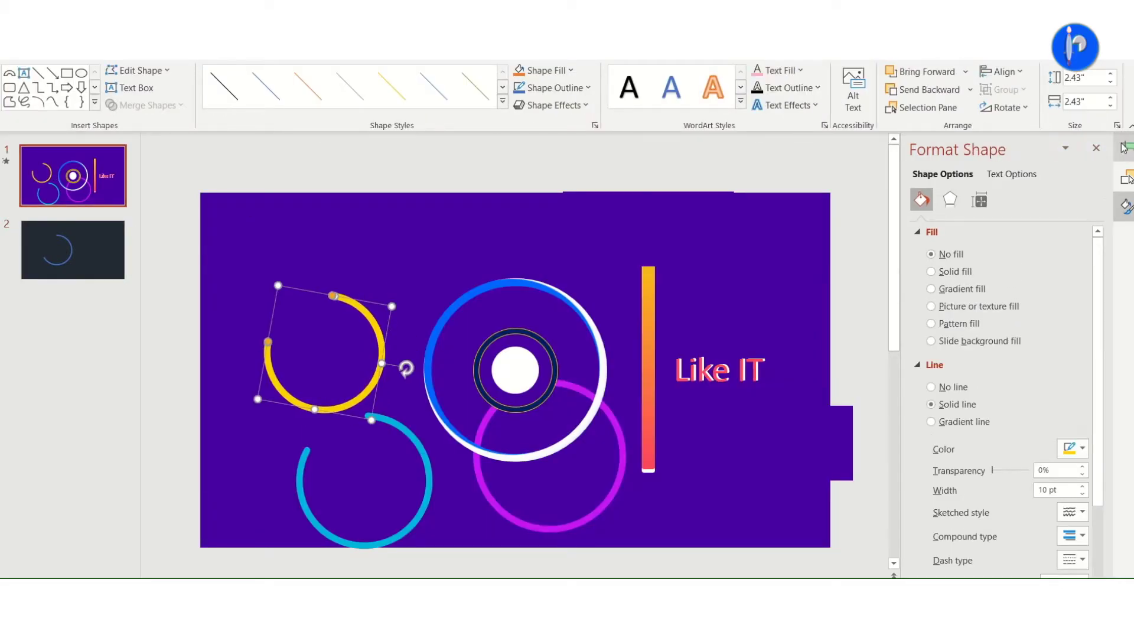
pyautogui.click(1125, 147)
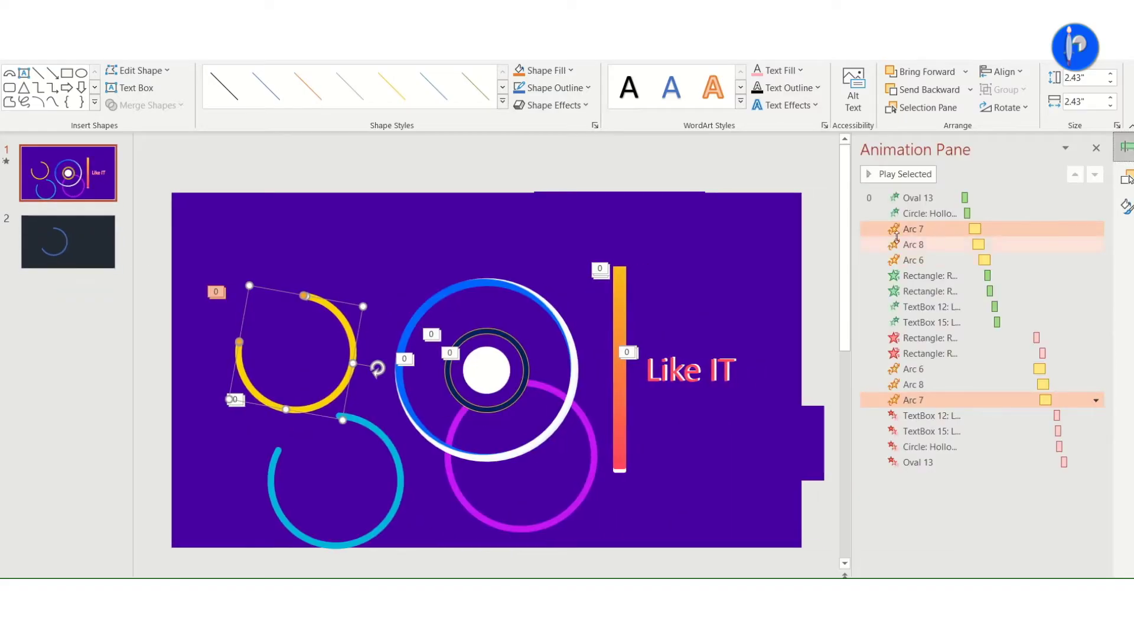
pyautogui.doubleClick(898, 230)
pyautogui.click(548, 242)
pyautogui.click(567, 291)
pyautogui.click(493, 205)
pyautogui.press('Return')
# Set Arc 7's second spin to 180° Counterclockwise and check the cyan Arc 8's spin timing.
pyautogui.doubleClick(339, 335)
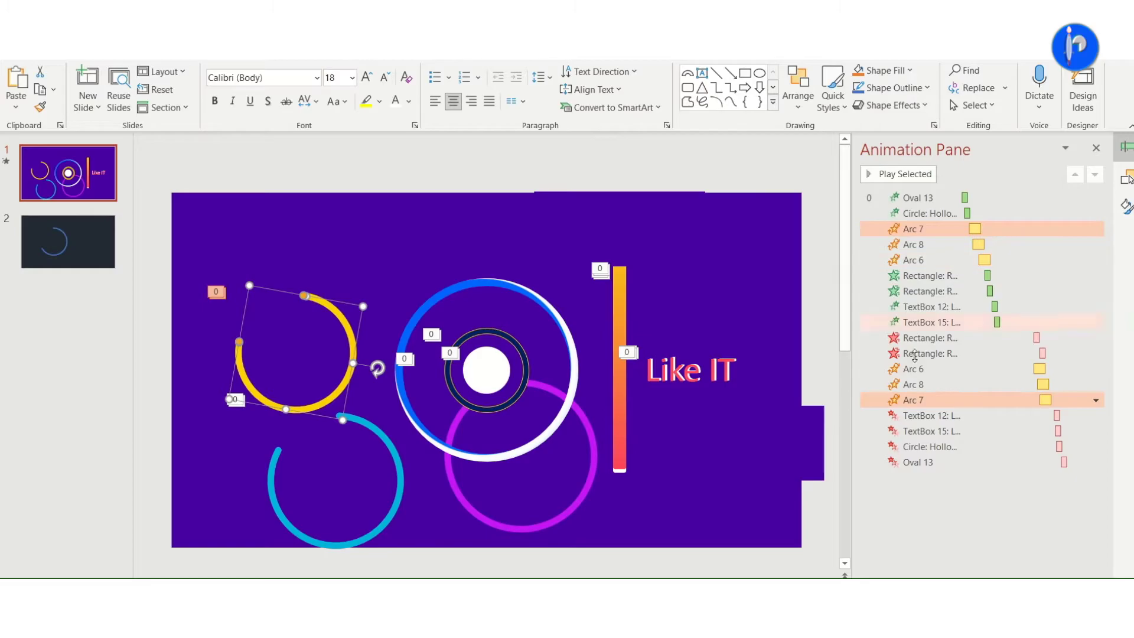
pyautogui.click(545, 245)
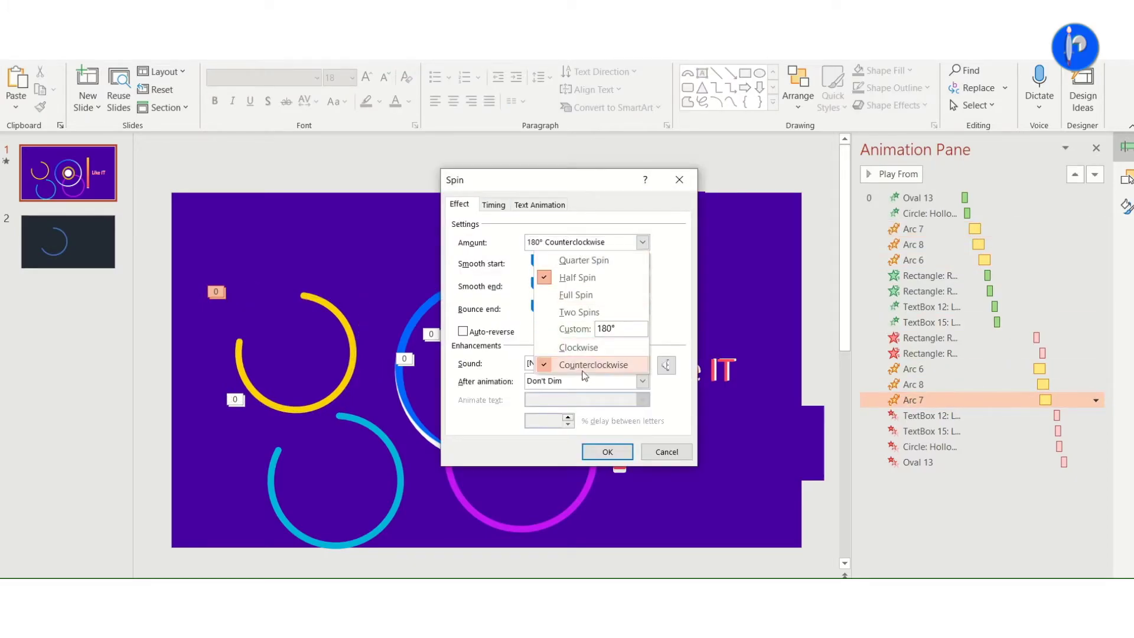
pyautogui.click(669, 458)
pyautogui.doubleClick(356, 354)
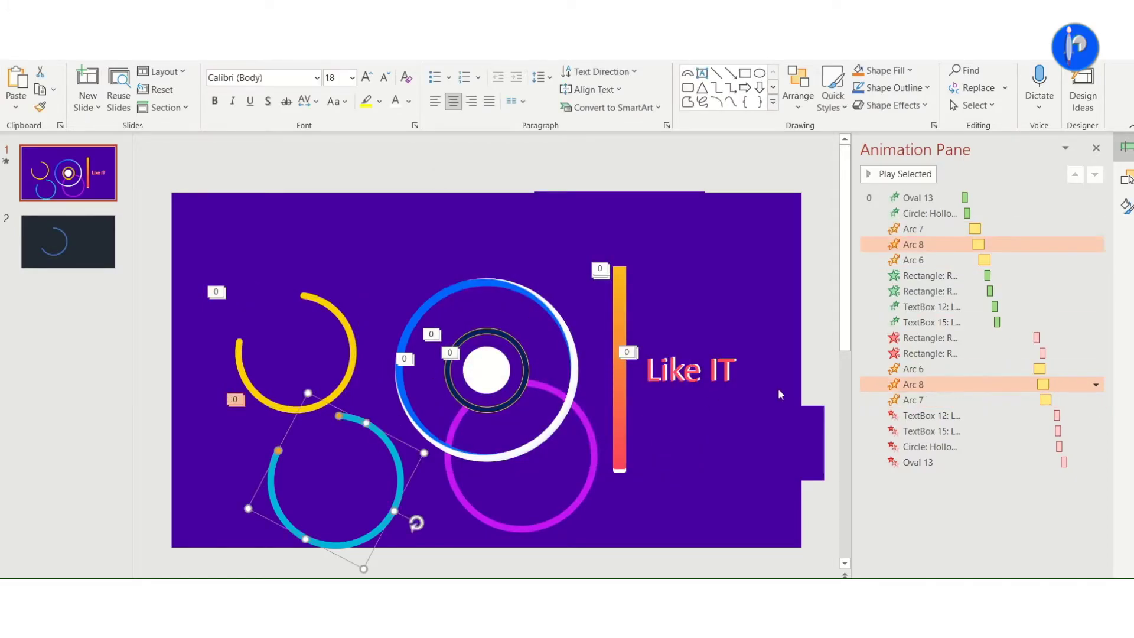
pyautogui.hotkey('ctrl', 'Tab')
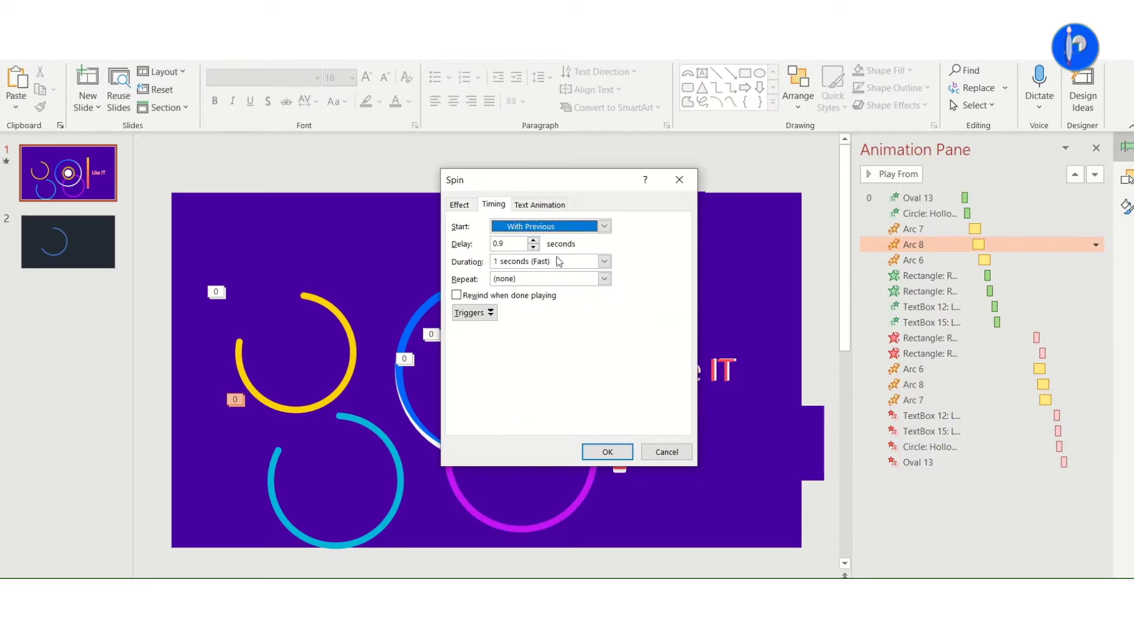
pyautogui.press('Escape')
# Hide Arc 6, Arc 7 and Arc 8 in the Selection Pane.
pyautogui.click(393, 471)
pyautogui.click(593, 432)
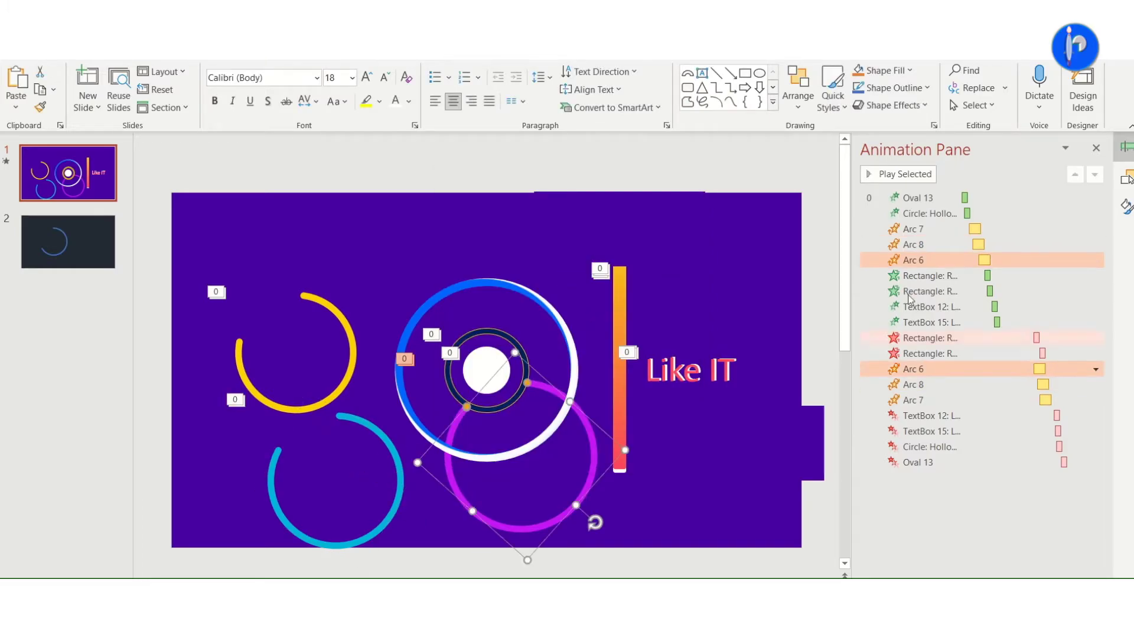
pyautogui.click(569, 341)
pyautogui.click(594, 437)
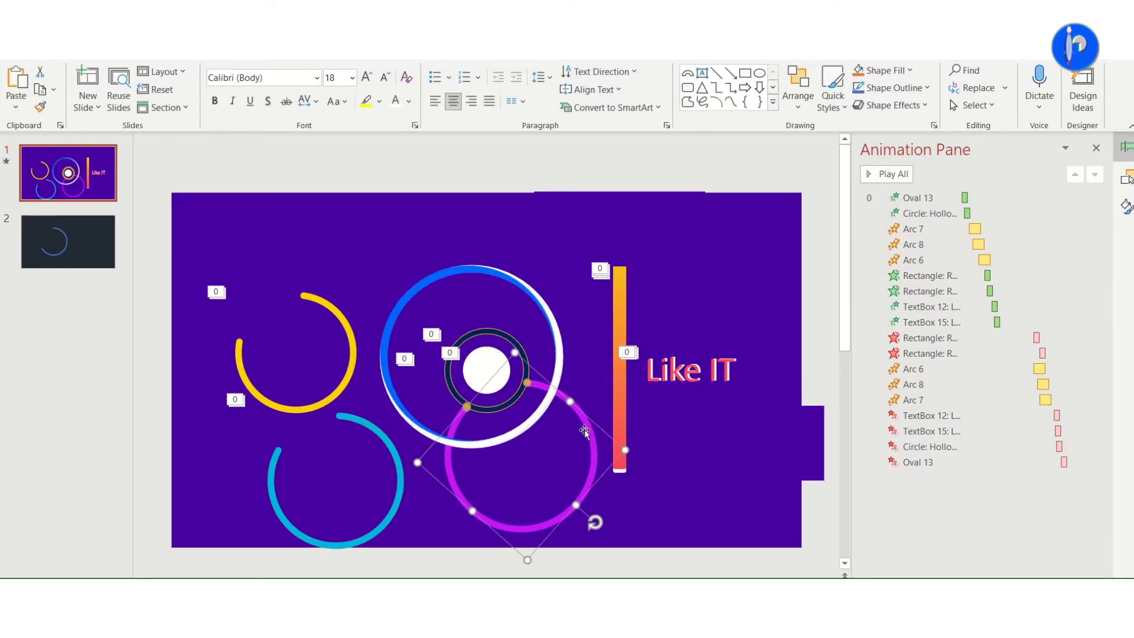
pyautogui.click(1125, 177)
pyautogui.click(1079, 388)
pyautogui.click(1079, 374)
pyautogui.click(1079, 360)
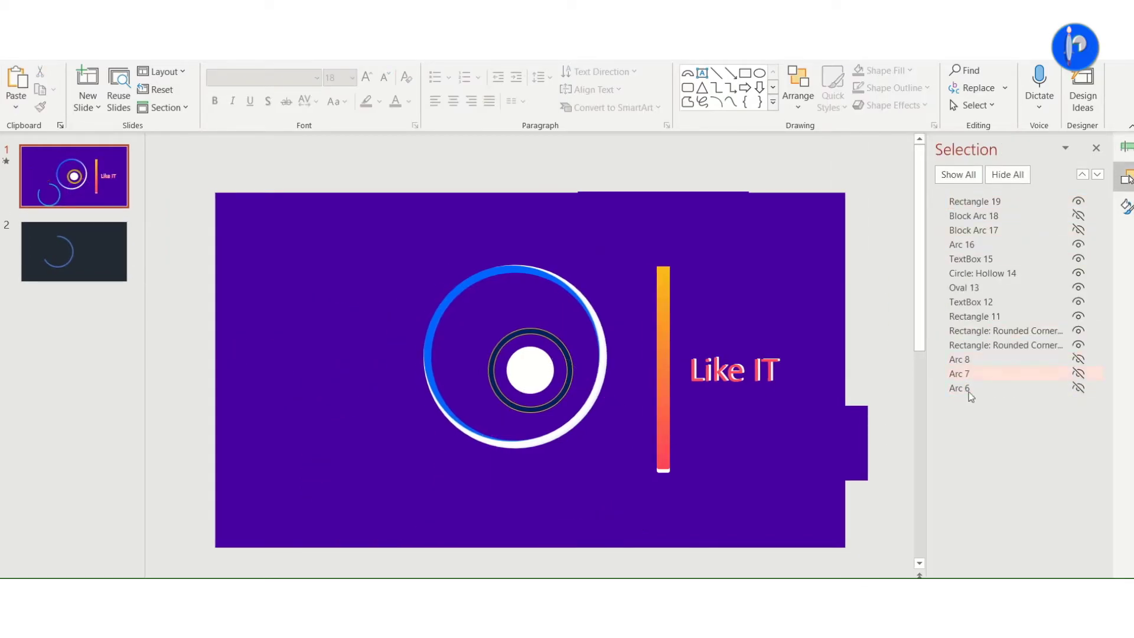
# On outer ring Arc 16, drag a line gradient stop right toward 81%.
pyautogui.moveTo(589, 394); pyautogui.dragTo(604, 407)
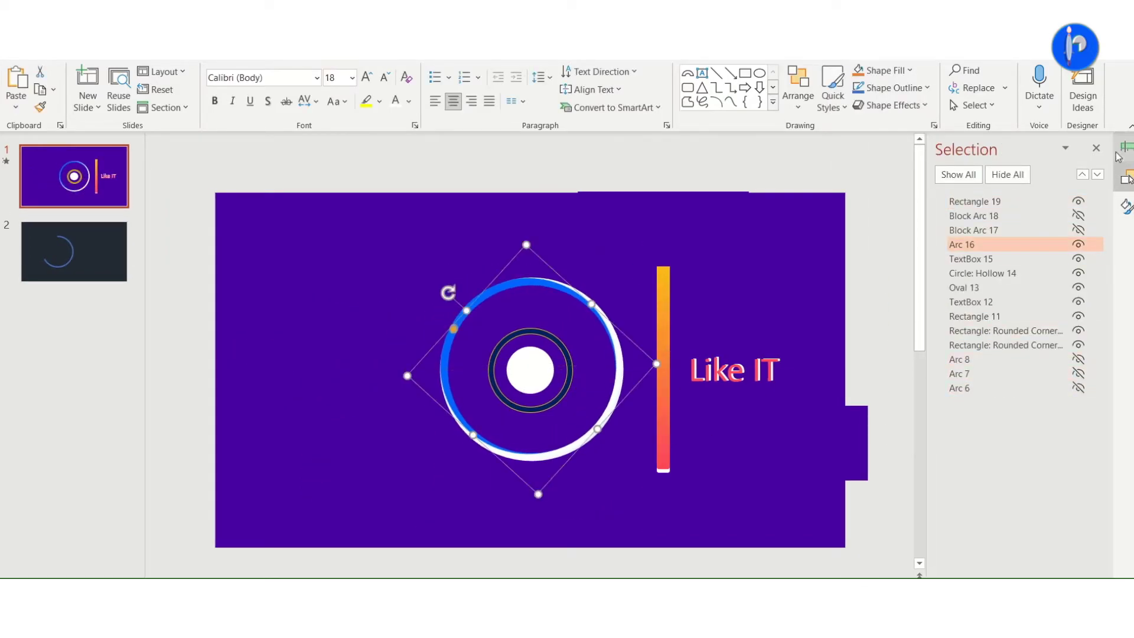
pyautogui.click(1124, 148)
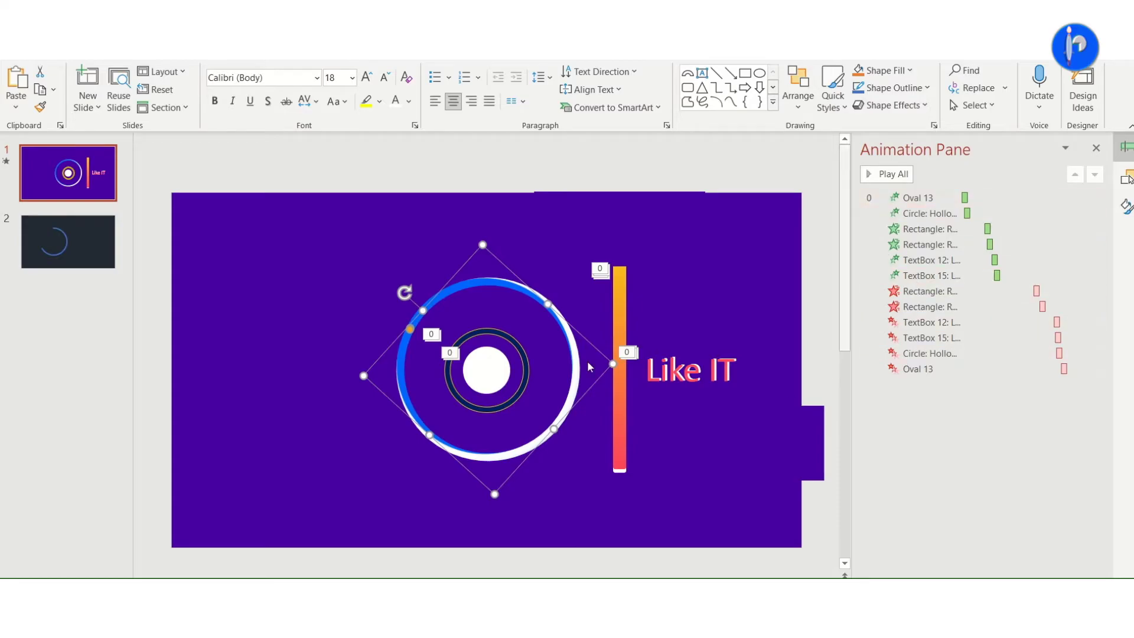
pyautogui.rightClick(402, 388)
pyautogui.click(467, 589)
pyautogui.scroll(-2, 999, 473)
pyautogui.scroll(-2, 999, 473)
pyautogui.moveTo(986, 419); pyautogui.dragTo(1009, 419)
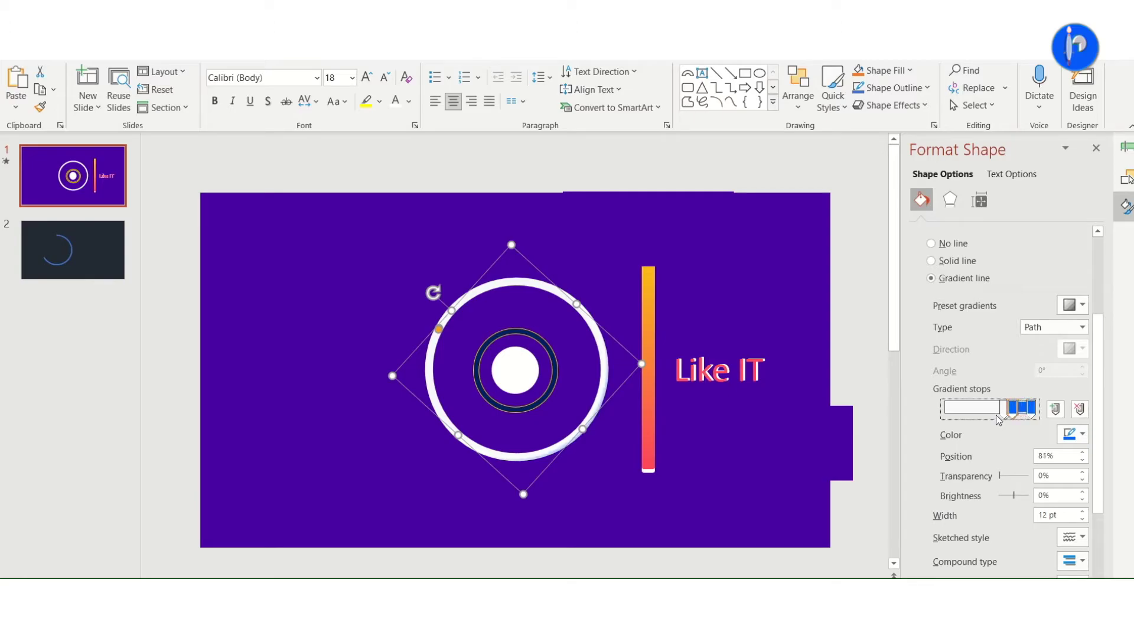
# Deselect the outer ring to view the finished gradient.
pyautogui.click(887, 451)
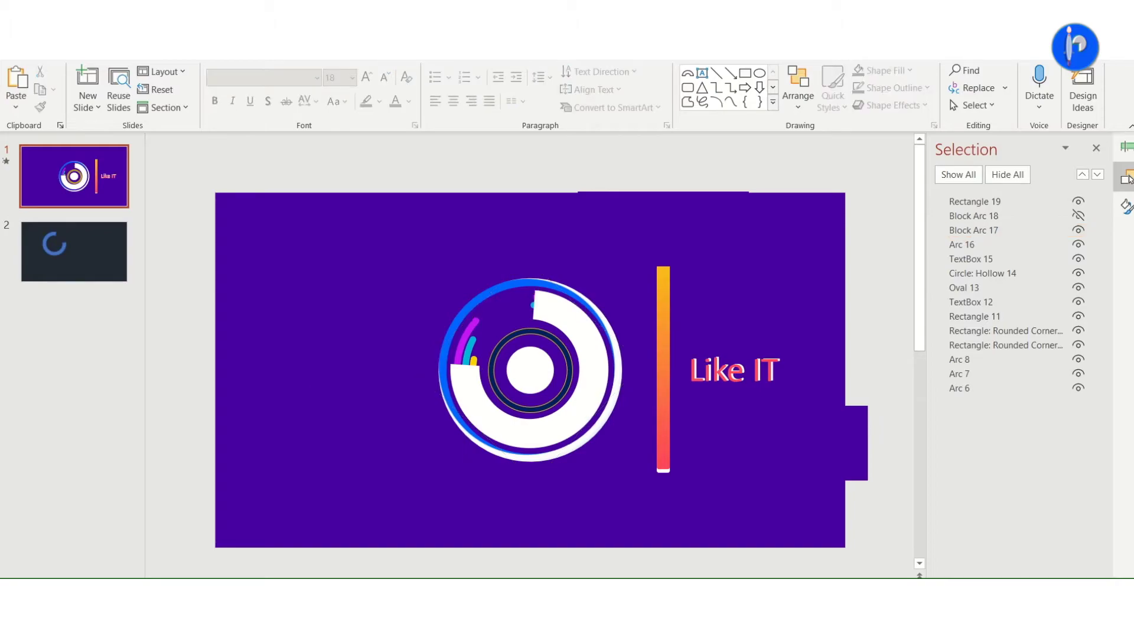
# Show Block Arc 18, then move and rotate the orange block arc onto the ring.
pyautogui.click(1079, 215)
pyautogui.click(1078, 201)
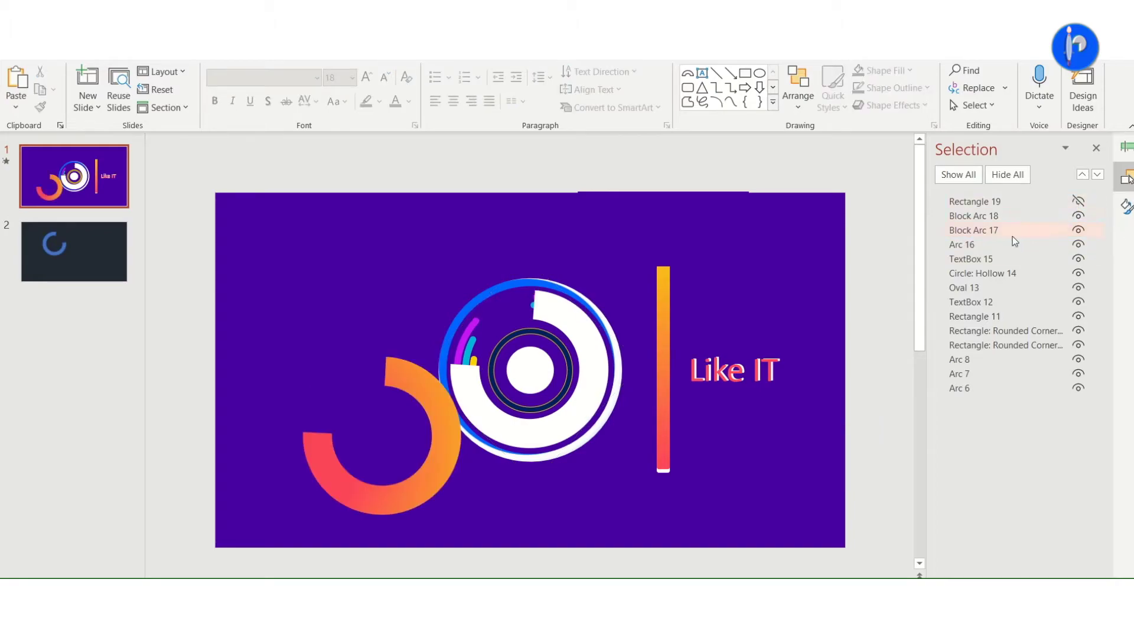
pyautogui.click(1079, 202)
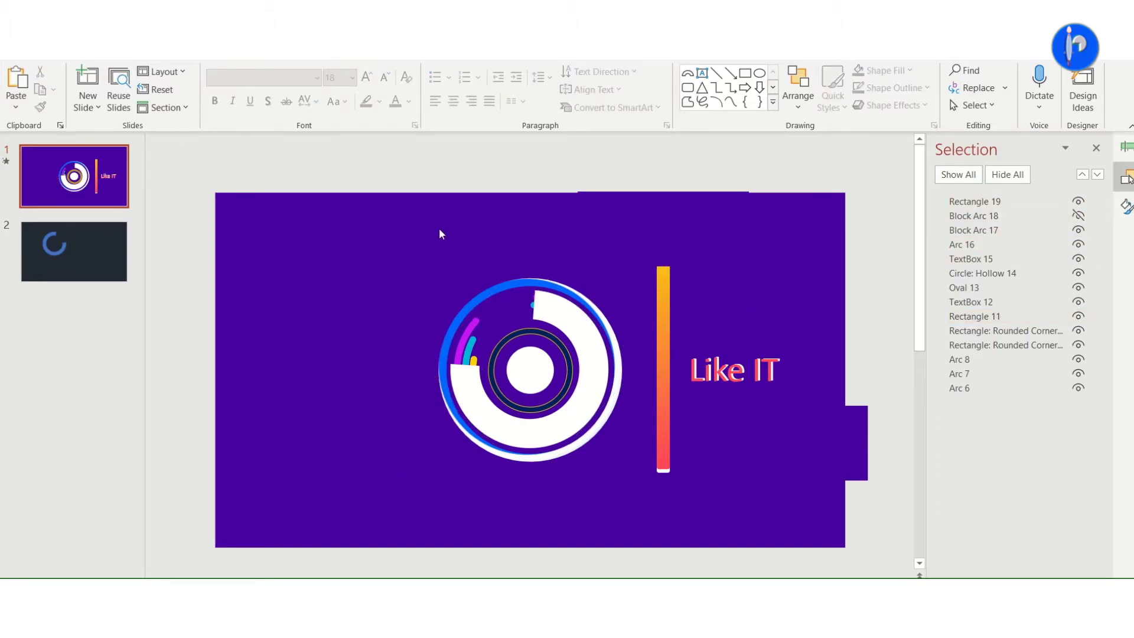
pyautogui.click(1082, 217)
pyautogui.moveTo(439, 435); pyautogui.dragTo(587, 368)
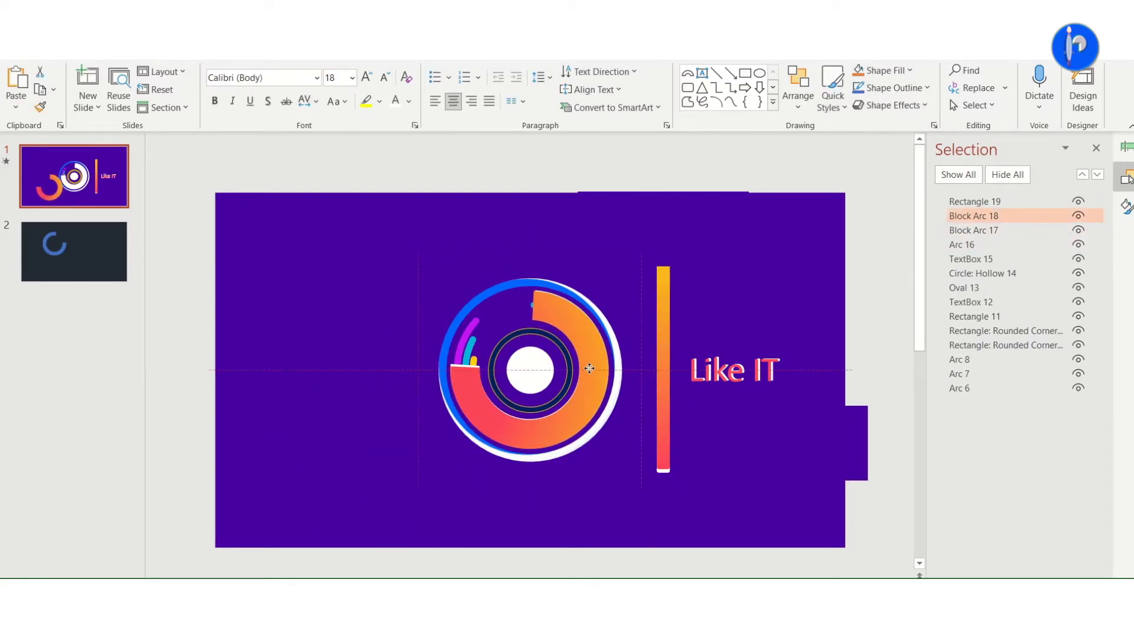
pyautogui.moveTo(586, 368); pyautogui.dragTo(588, 370)
pyautogui.moveTo(461, 448); pyautogui.dragTo(393, 430)
pyautogui.click(392, 431)
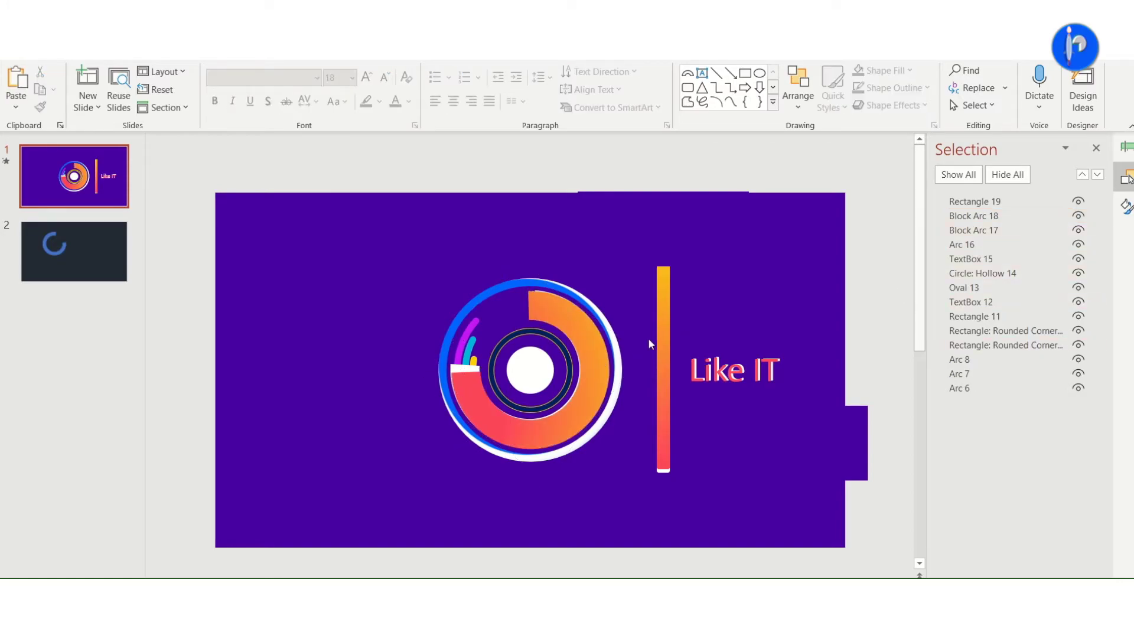
# Toggle Block Arcs 17 and 18 hidden, then show both block arcs again.
pyautogui.click(975, 216)
pyautogui.click(1079, 215)
pyautogui.click(1004, 230)
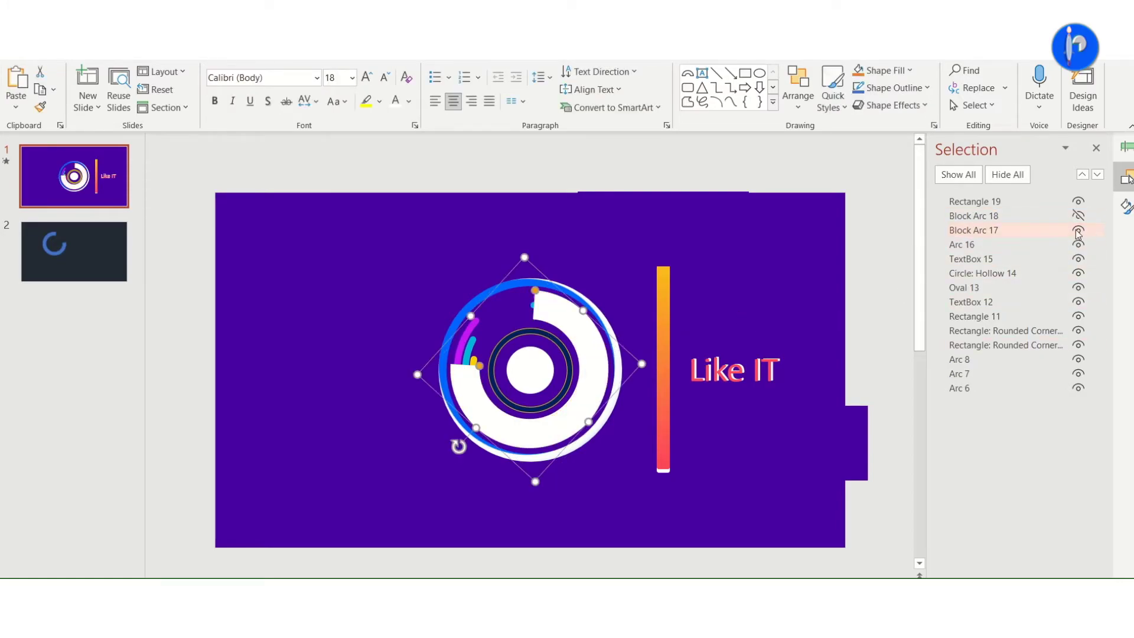
pyautogui.click(1078, 230)
pyautogui.click(958, 174)
# Hide Circle: Hollow 14, Oval 13, Arcs 7, 8, 16 and both block arcs; move the gradient bar aside.
pyautogui.moveTo(389, 248); pyautogui.dragTo(634, 549)
pyautogui.click(1079, 273)
pyautogui.click(1079, 288)
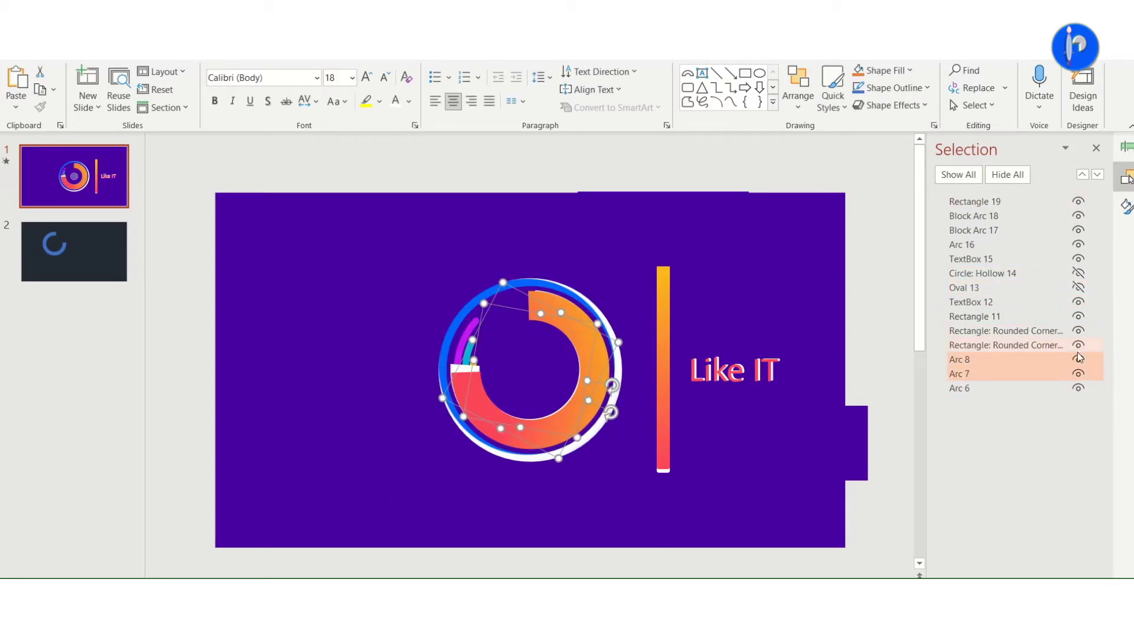
pyautogui.click(1078, 359)
pyautogui.click(1079, 373)
pyautogui.click(1079, 215)
pyautogui.click(1079, 230)
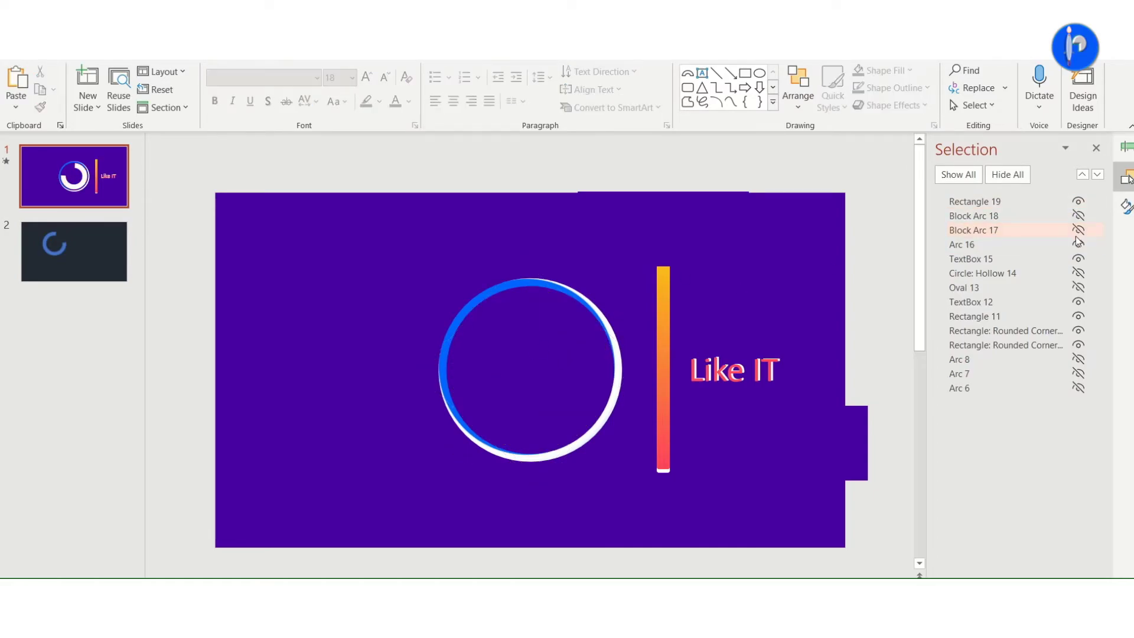
pyautogui.click(594, 314)
pyautogui.click(1079, 244)
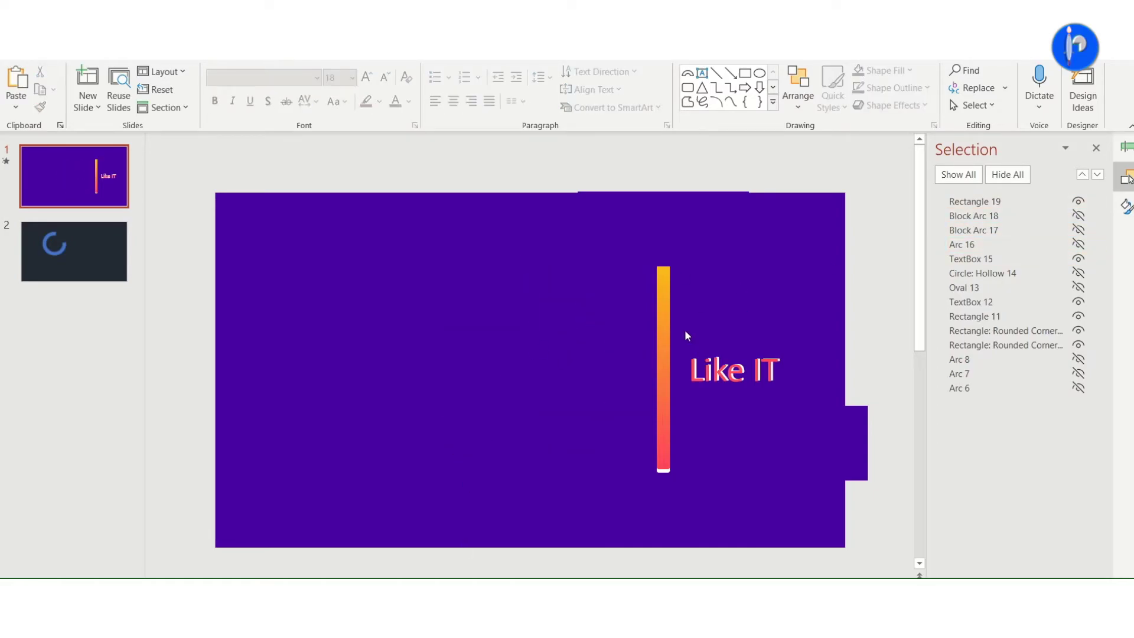
pyautogui.moveTo(663, 336)
pyautogui.mouseDown()
pyautogui.moveTo(602, 332)
pyautogui.moveTo(661, 314)
pyautogui.mouseUp()
# In the Animation Pane, review the bars' Peek In delay and duration.
pyautogui.click(1129, 149)
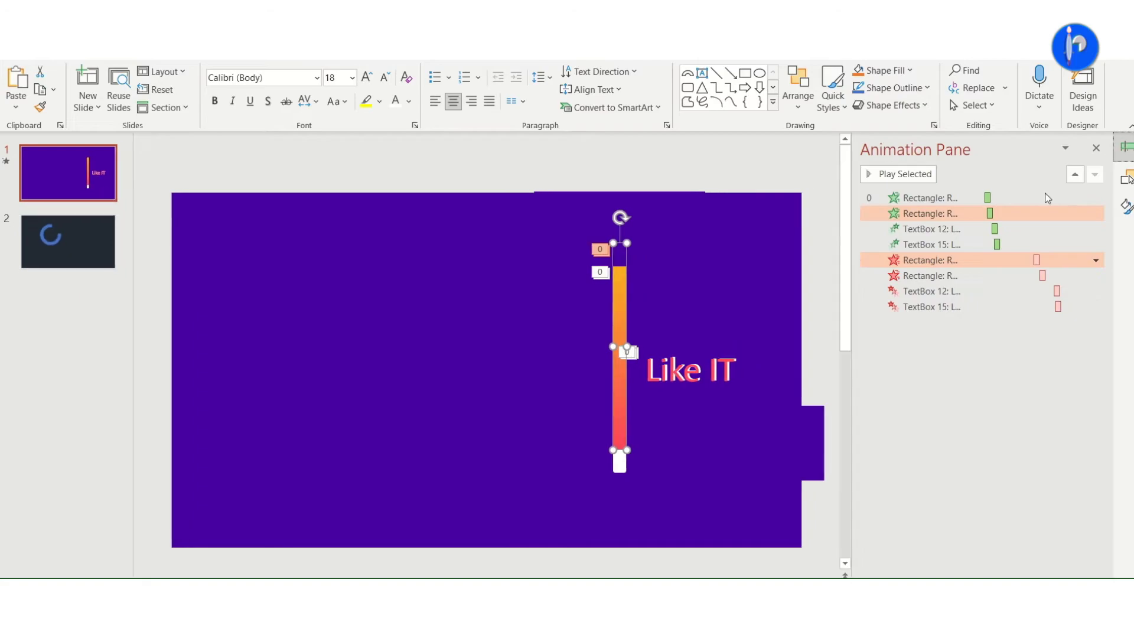
pyautogui.click(579, 270)
pyautogui.click(505, 233)
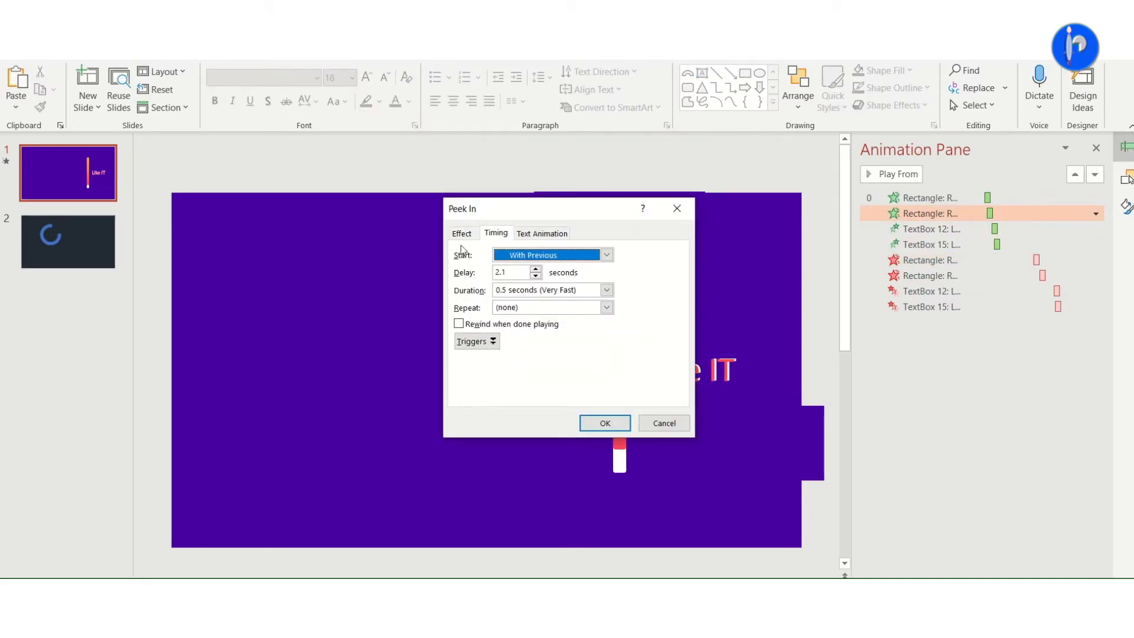
pyautogui.press('Return')
pyautogui.click(621, 407)
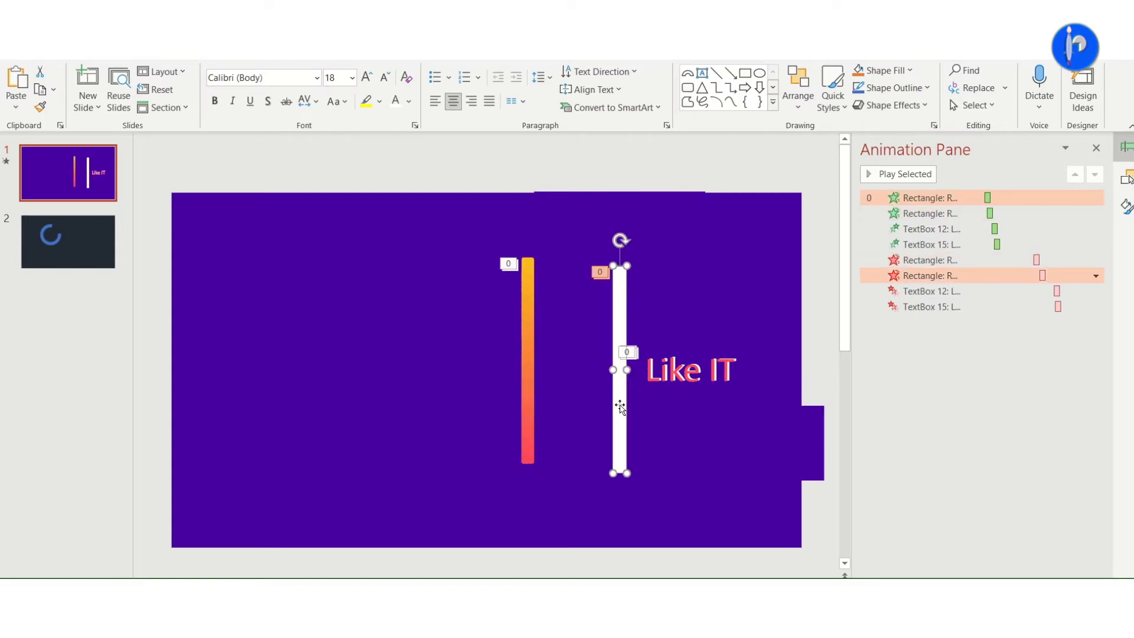
pyautogui.doubleClick(925, 198)
pyautogui.click(497, 234)
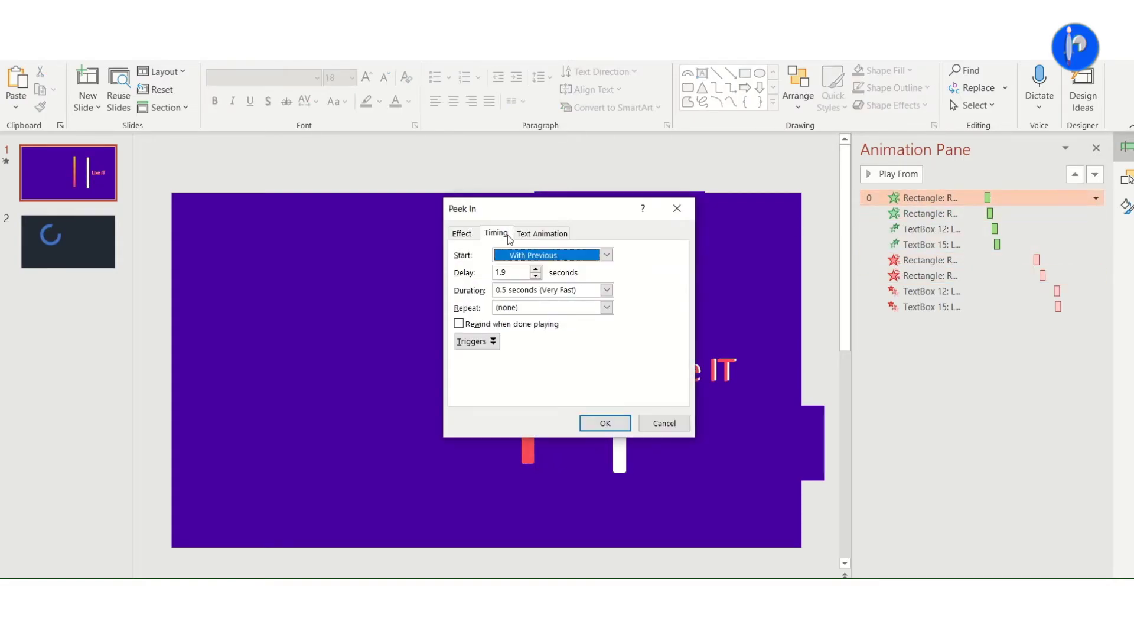
pyautogui.press('Return')
# Review both rectangles' Peek Out direction and timing settings.
pyautogui.doubleClick(925, 276)
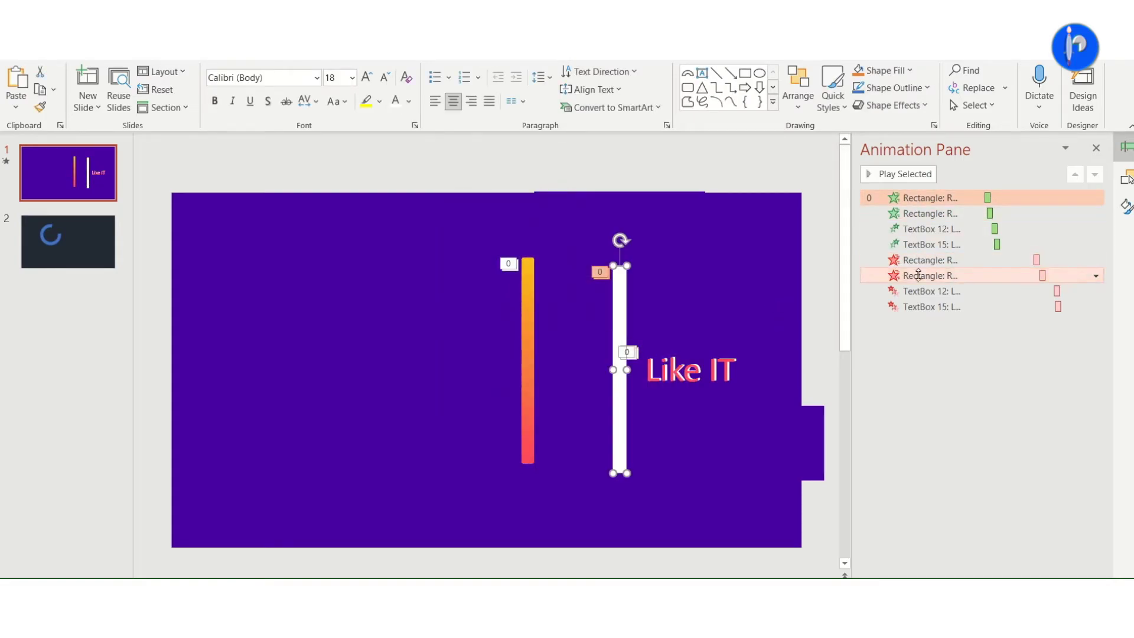
pyautogui.click(495, 234)
pyautogui.click(460, 234)
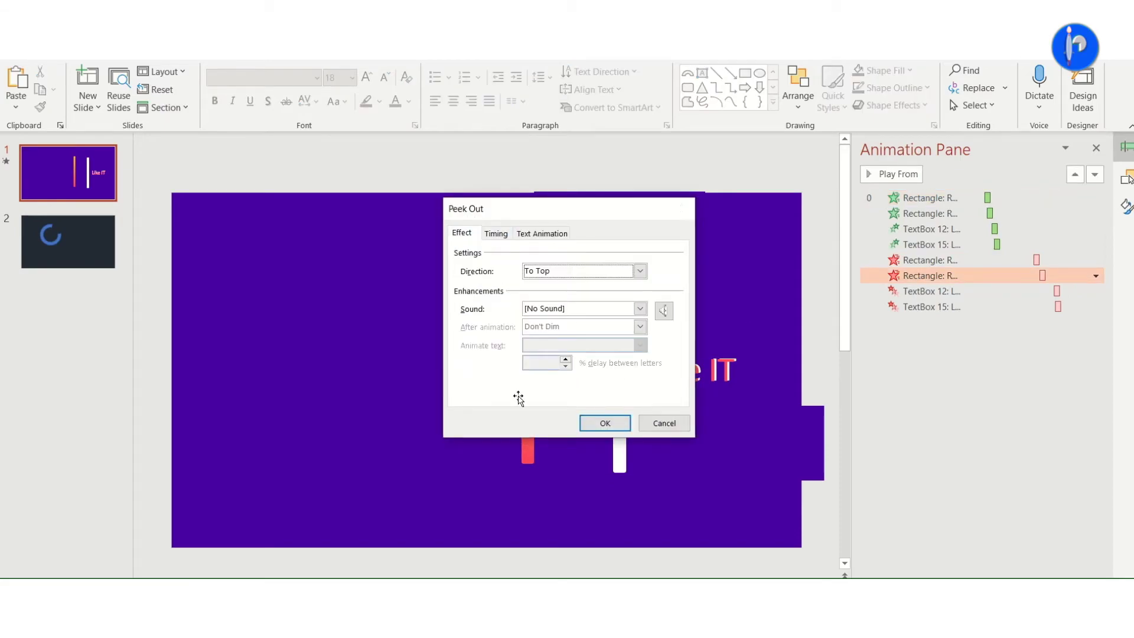
pyautogui.press('Return')
pyautogui.click(527, 399)
pyautogui.doubleClick(925, 260)
pyautogui.click(497, 234)
pyautogui.click(464, 233)
pyautogui.press('Return')
# Move the gradient bar back over the white bar and place the white Like IT text below the pink one.
pyautogui.moveTo(534, 388)
pyautogui.mouseDown()
pyautogui.moveTo(627, 376)
pyautogui.moveTo(332, 361)
pyautogui.mouseUp()
pyautogui.click(677, 378)
pyautogui.click(641, 357)
pyautogui.moveTo(641, 357); pyautogui.dragTo(332, 415)
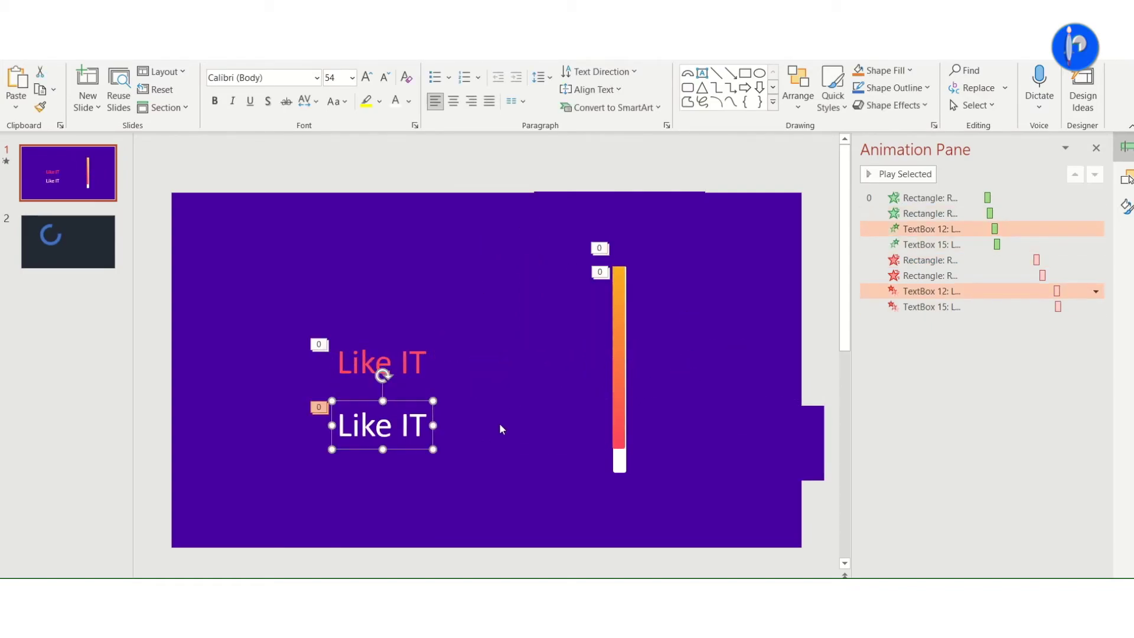
# Review TextBox 15's Float Up entrance and exit animation timings.
pyautogui.click(382, 361)
pyautogui.doubleClick(910, 244)
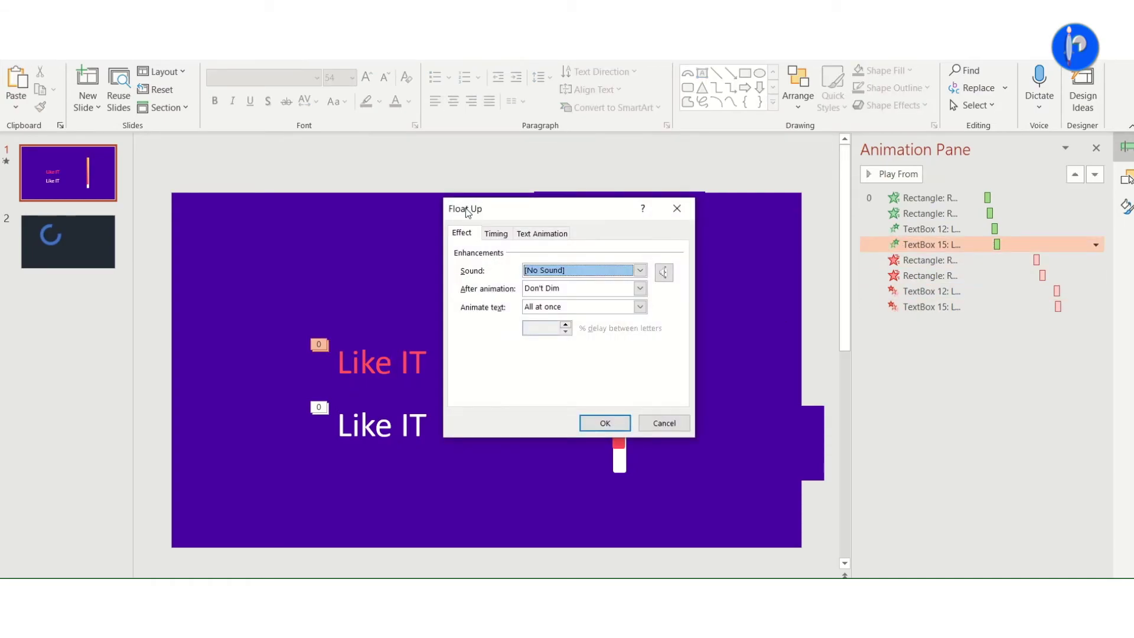
pyautogui.press('Return')
pyautogui.click(920, 307)
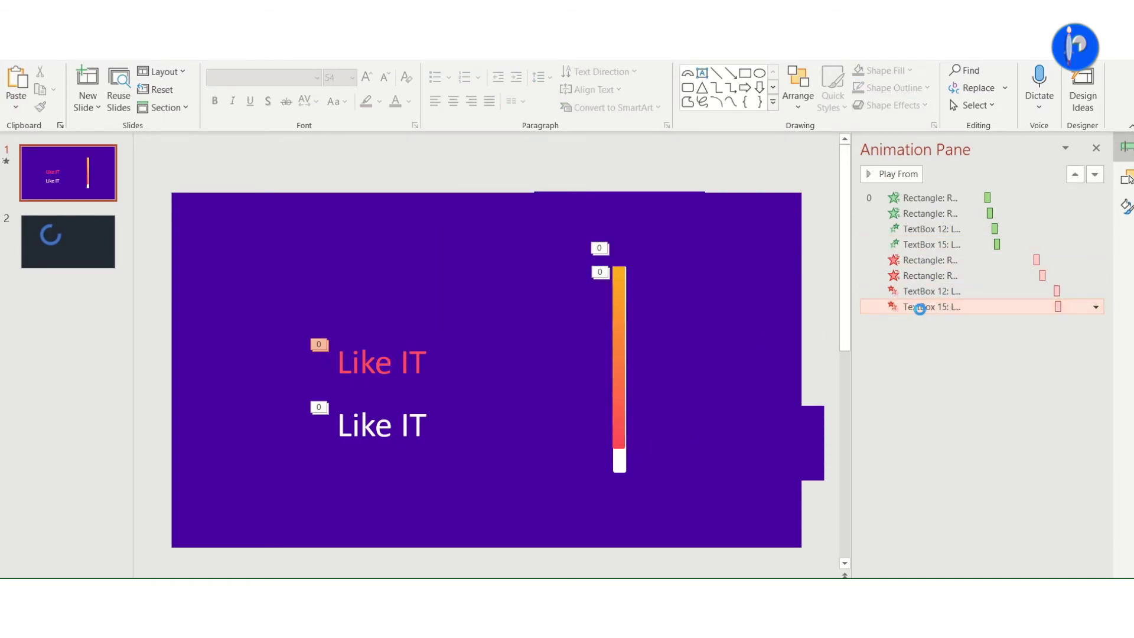
pyautogui.doubleClick(920, 307)
pyautogui.click(500, 232)
pyautogui.press('Return')
# Check TextBox 12's Float Up/Float Down timings and move the red Like IT text right of the bar.
pyautogui.click(403, 436)
pyautogui.doubleClick(944, 229)
pyautogui.click(496, 233)
pyautogui.press('Return')
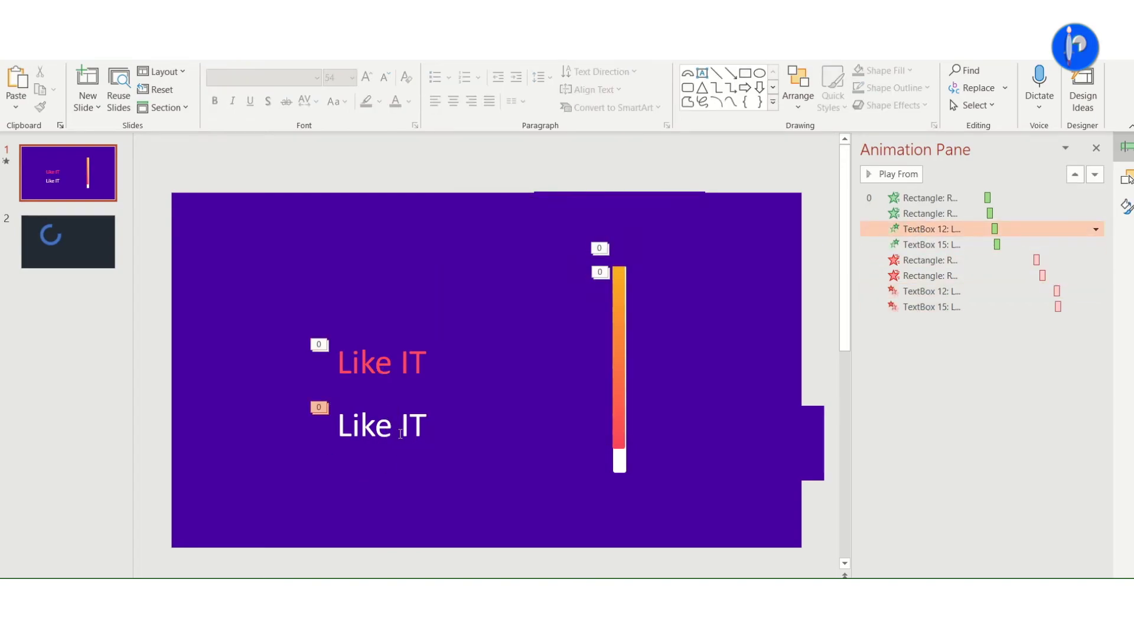
pyautogui.doubleClick(932, 291)
pyautogui.press('Return')
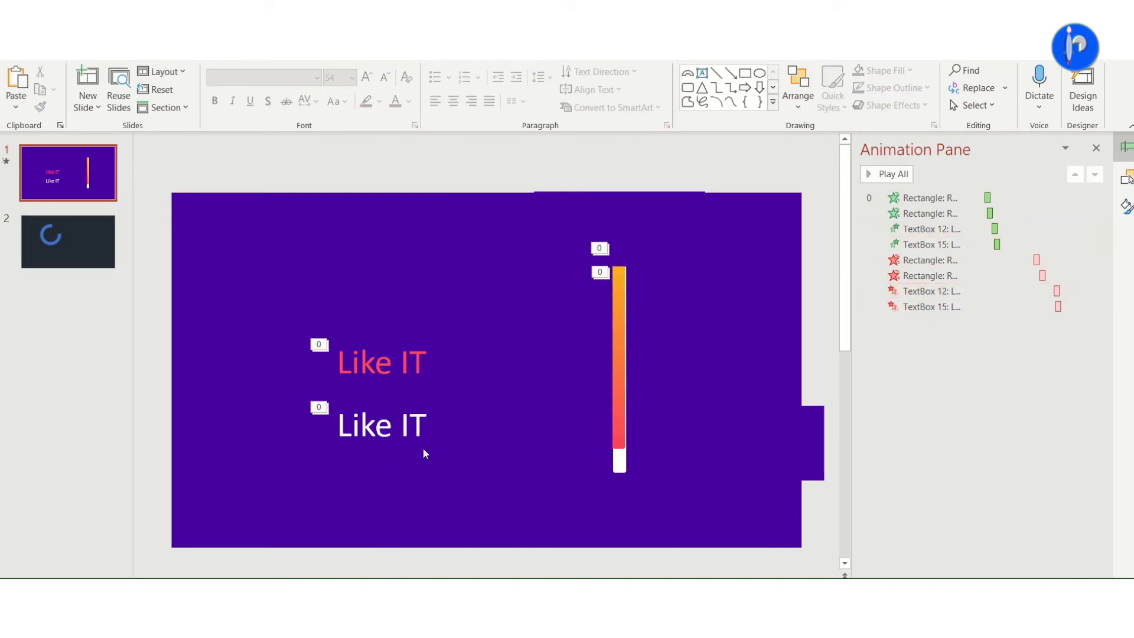
pyautogui.click(380, 361)
pyautogui.moveTo(380, 361); pyautogui.dragTo(644, 433)
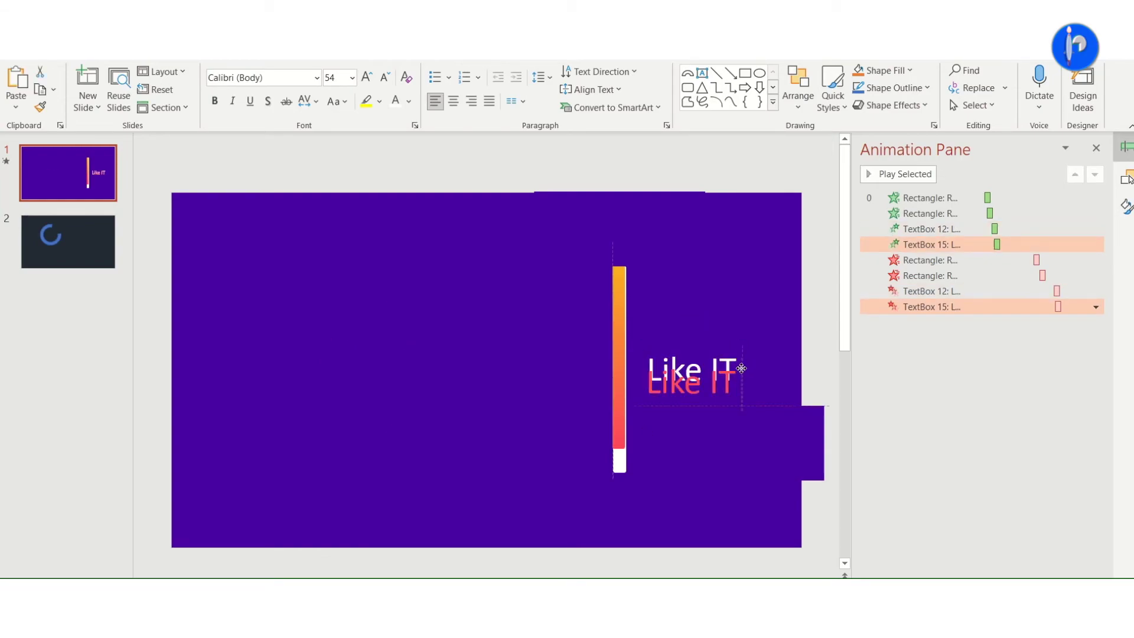
# Play the whole logo animation, then delete the blue arc from slide 2.
pyautogui.click(732, 471)
pyautogui.click(889, 173)
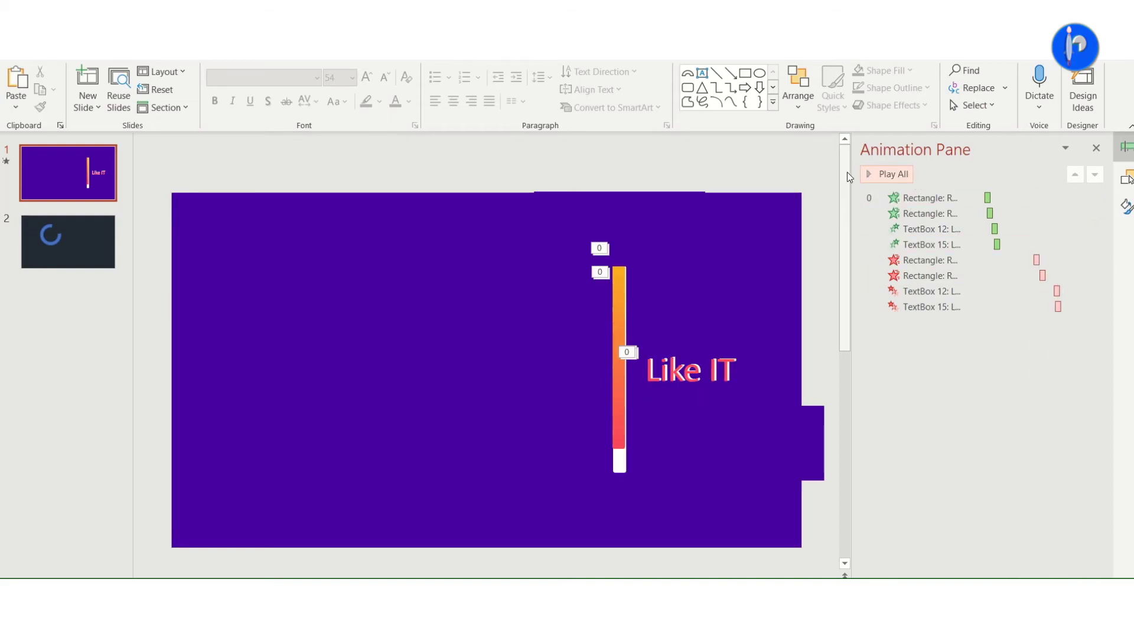
pyautogui.click(1125, 177)
pyautogui.click(1125, 147)
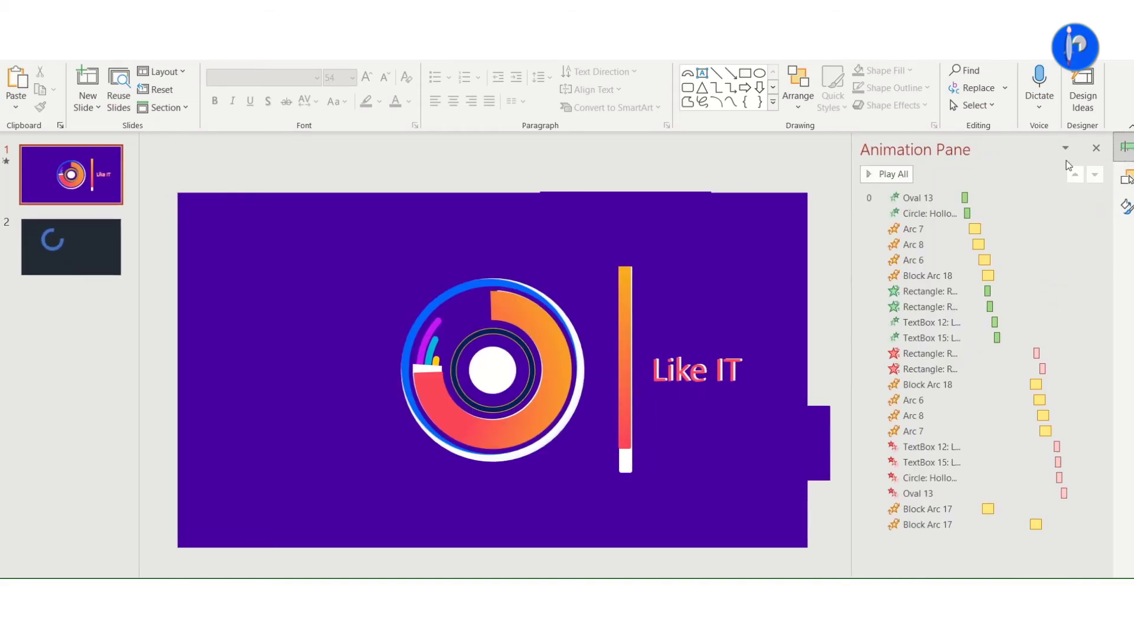
pyautogui.click(886, 175)
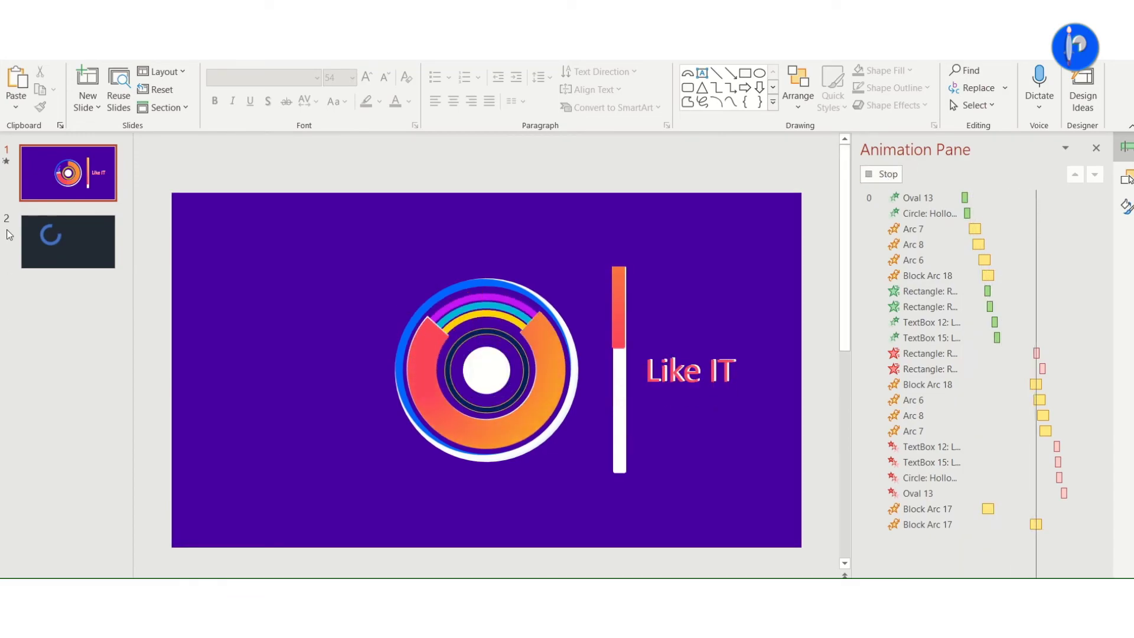
pyautogui.click(317, 314)
pyautogui.press('Delete')
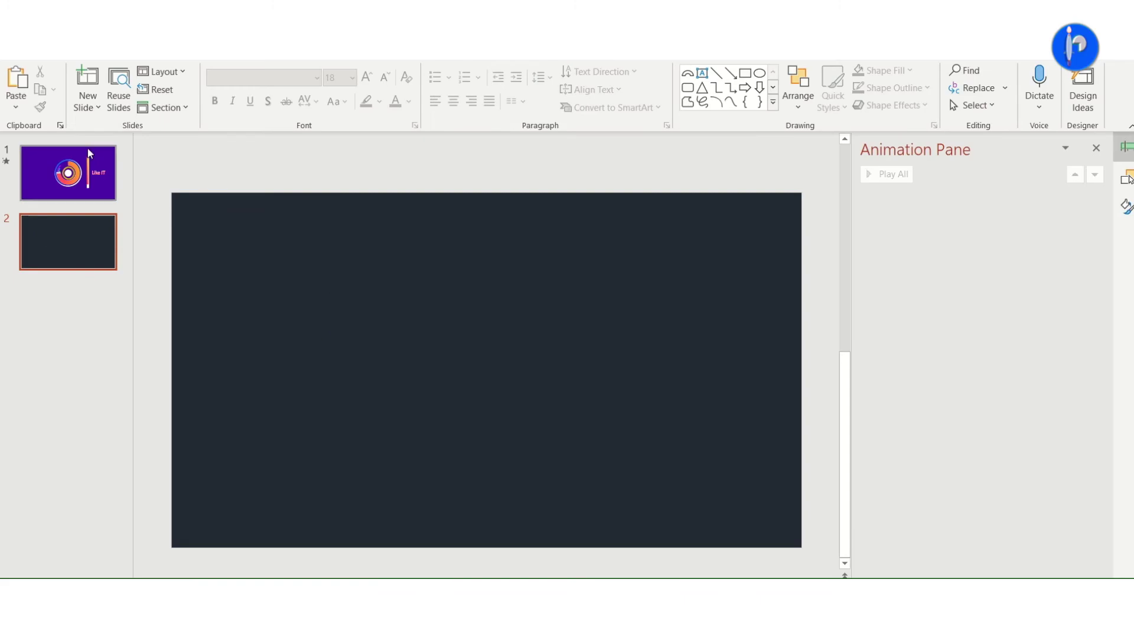
# Add a slide 2 text box starting 'I hope you liked this quick tutorial on how this animation is created'.
pyautogui.click(269, 294)
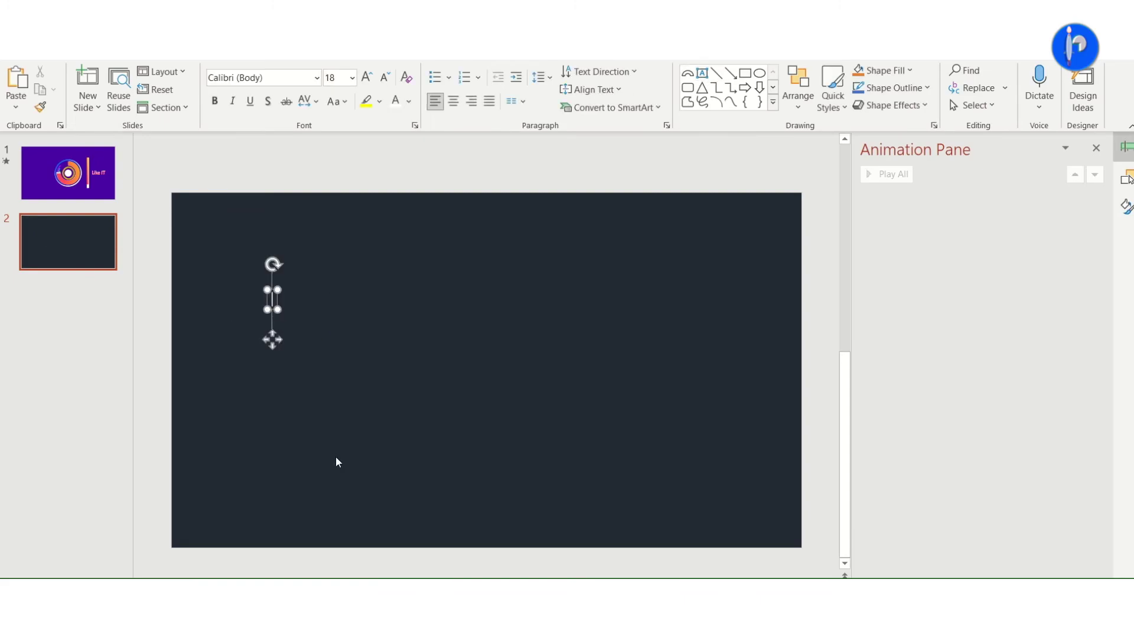
pyautogui.write('I hope you liked this quick')
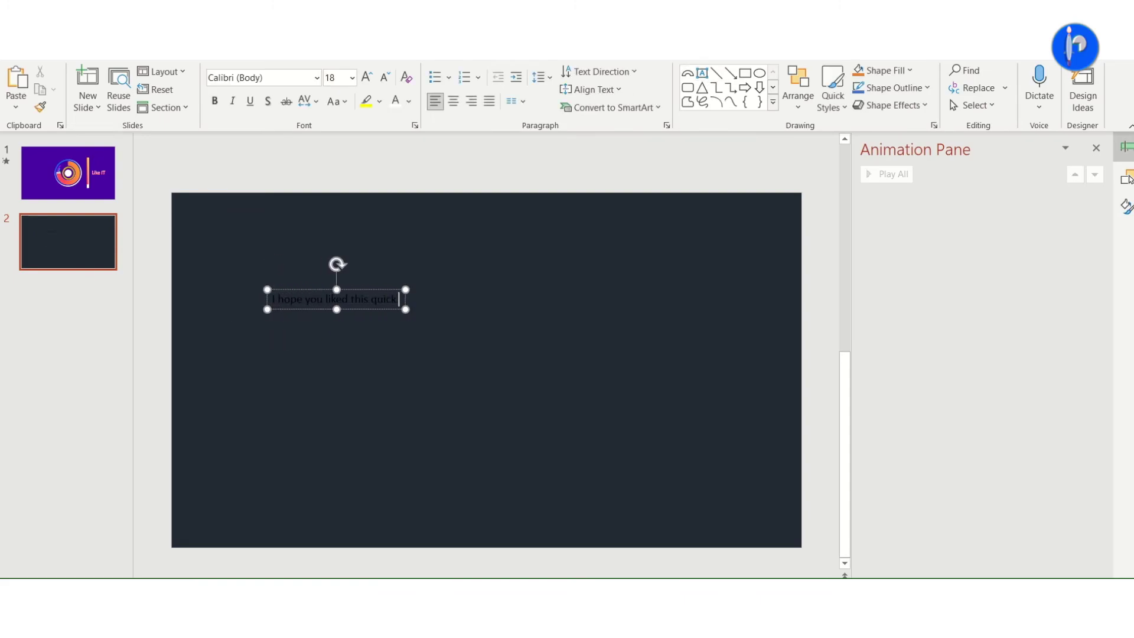
pyautogui.write(' tutorial on how this animation is created')
pyautogui.press('Return')
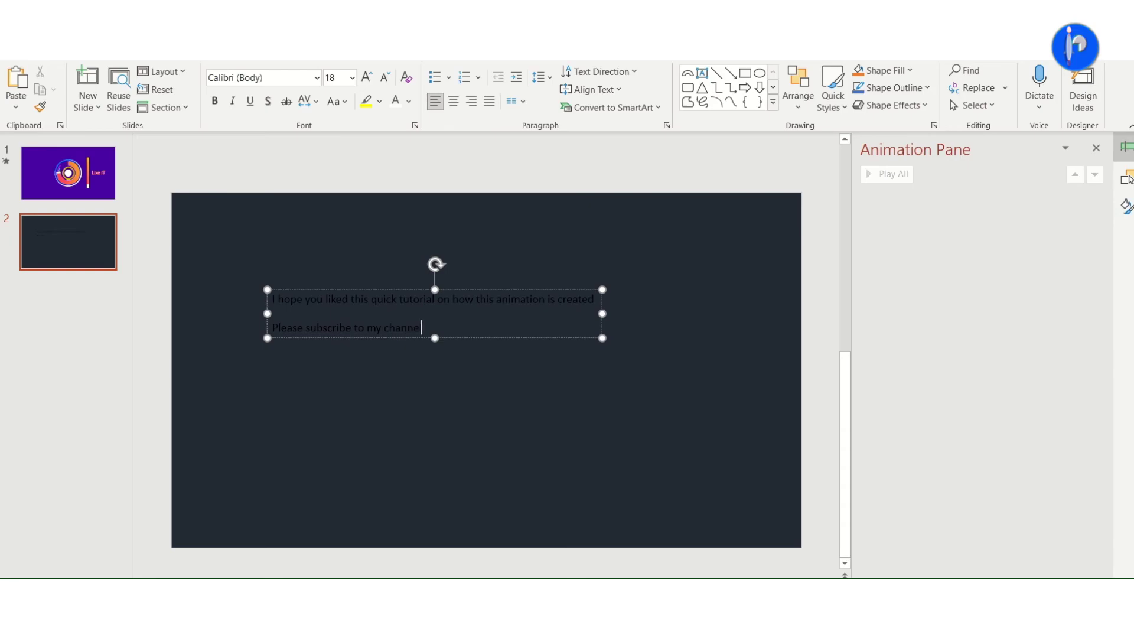
pyautogui.press('Return')
pyautogui.write('Do')
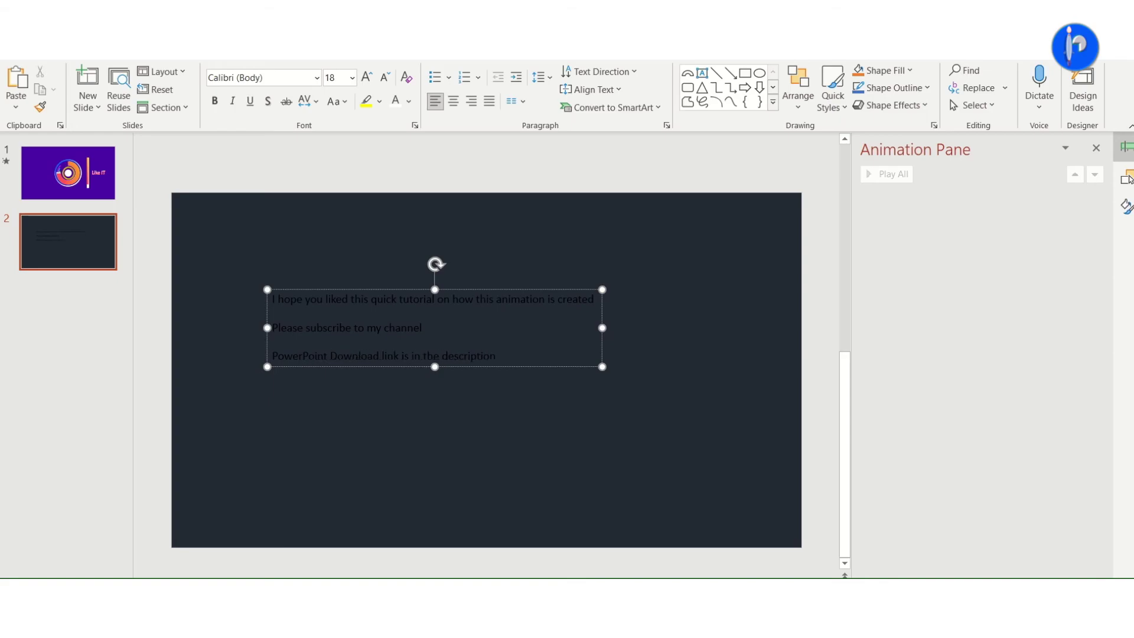
# Set the whole message to 24 pt and move it left and down.
pyautogui.hotkey('ctrl', 'a')
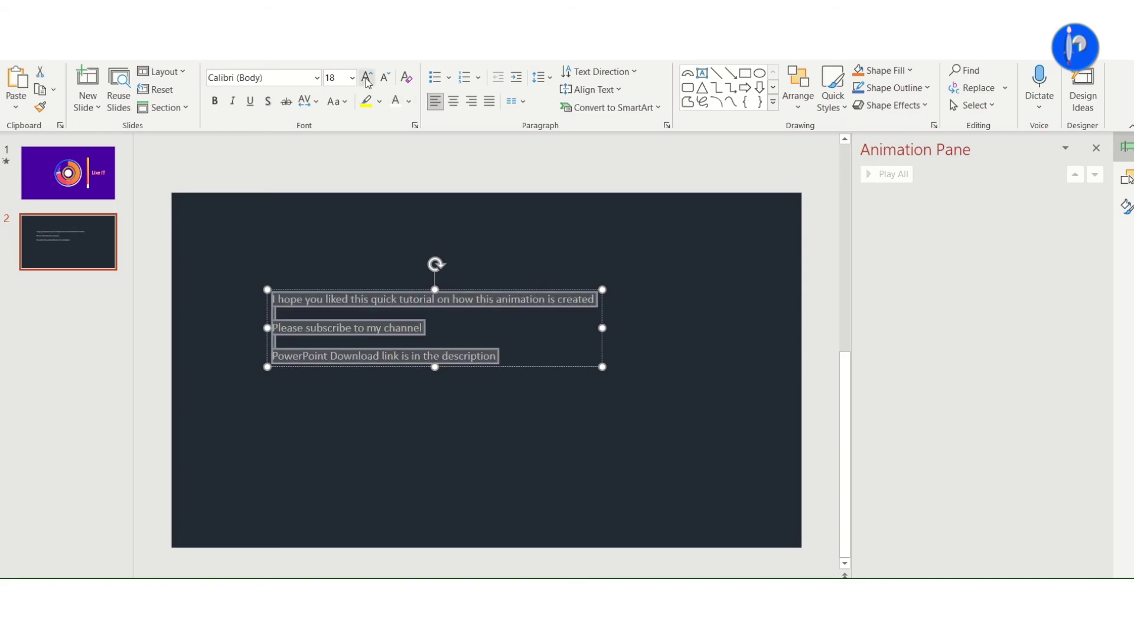
pyautogui.click(367, 78)
pyautogui.click(366, 78)
pyautogui.click(366, 77)
pyautogui.click(366, 78)
pyautogui.click(385, 78)
pyautogui.click(385, 77)
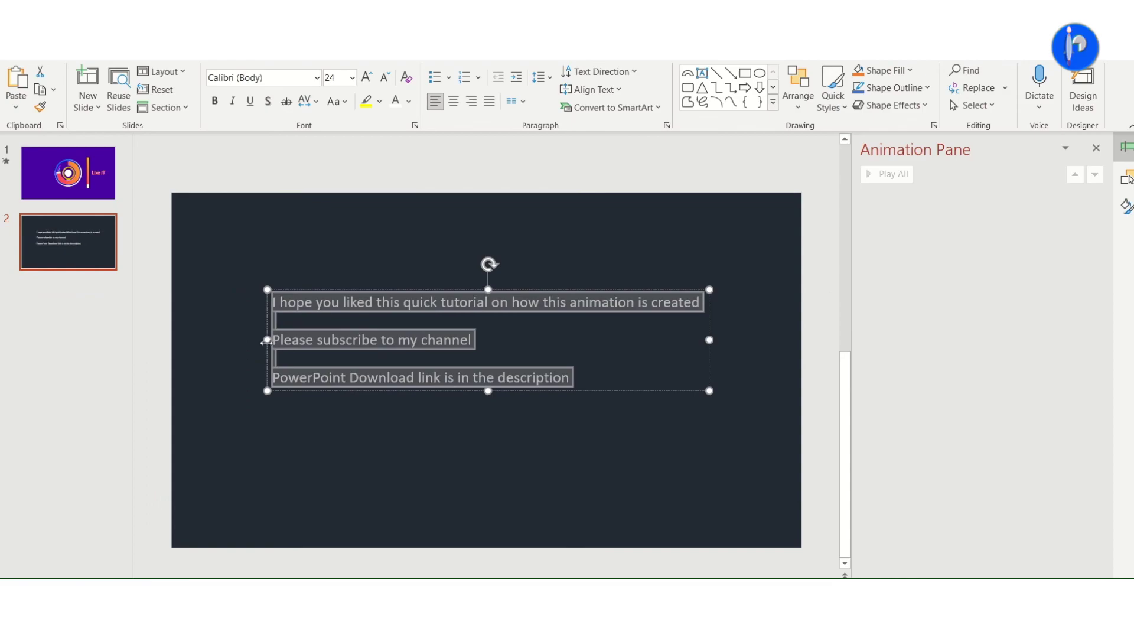
pyautogui.moveTo(265, 324); pyautogui.dragTo(235, 341)
pyautogui.click(553, 453)
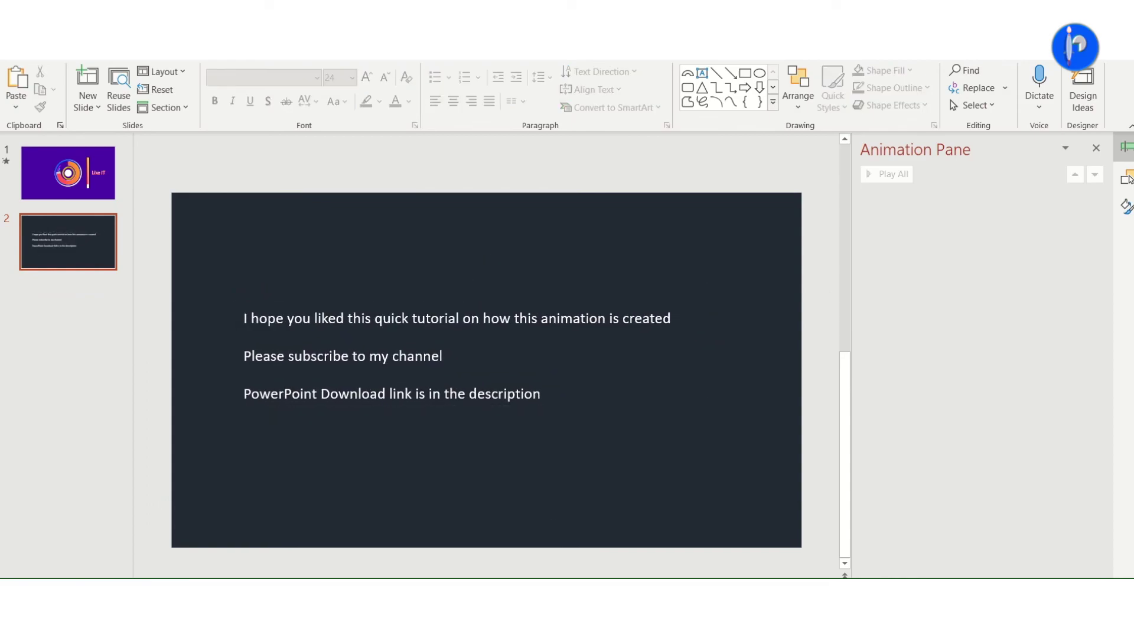
# Add the line 'Yes this powerpoint can be downloaded – link in the description' after a blank line.
pyautogui.click(320, 404)
pyautogui.press('End')
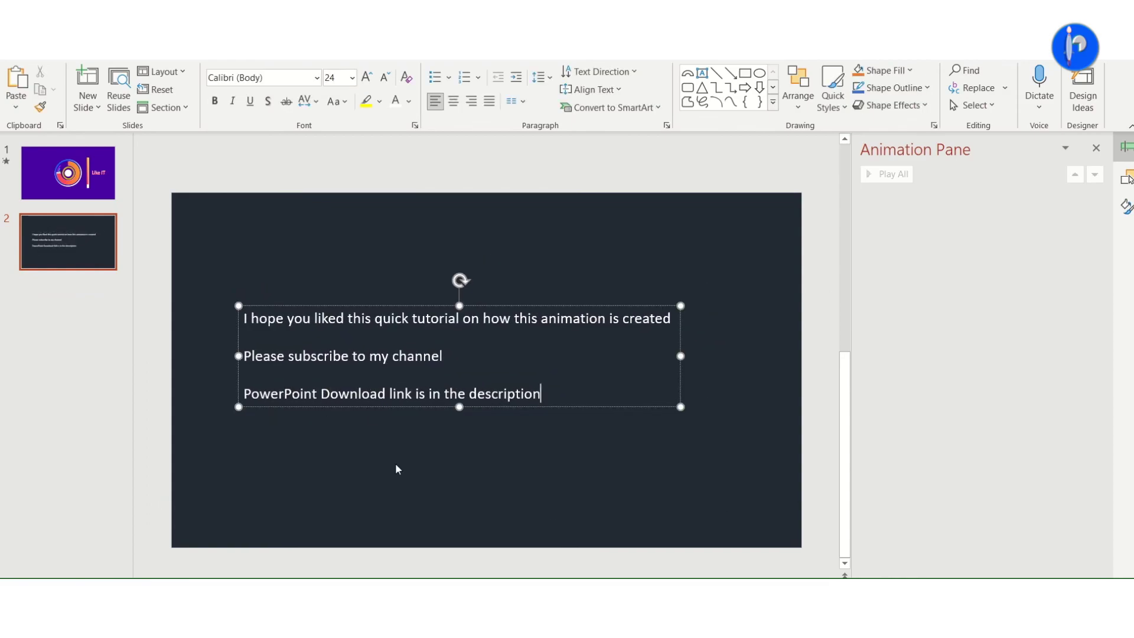
pyautogui.press('Return')
pyautogui.write('Y')
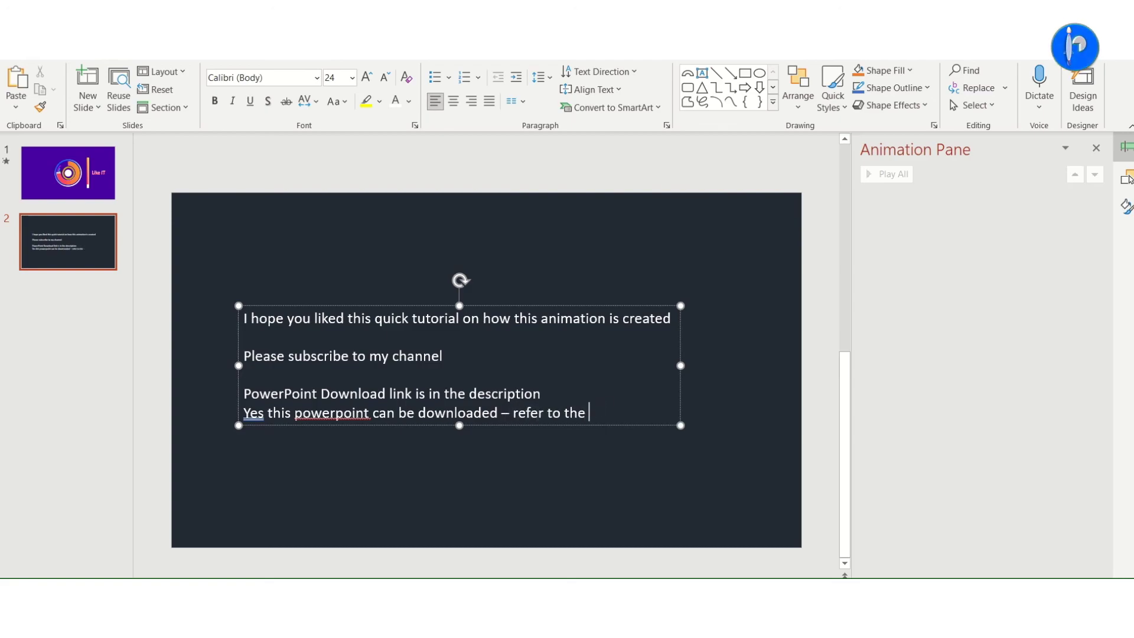
pyautogui.hotkey('ctrl', 'shift', 'Left')
pyautogui.hotkey('ctrl', 'shift', 'Left')
pyautogui.hotkey('ctrl', 'shift', 'Left')
pyautogui.write('link in the description')
pyautogui.press('Home')
pyautogui.press('Return')
pyautogui.press('End')
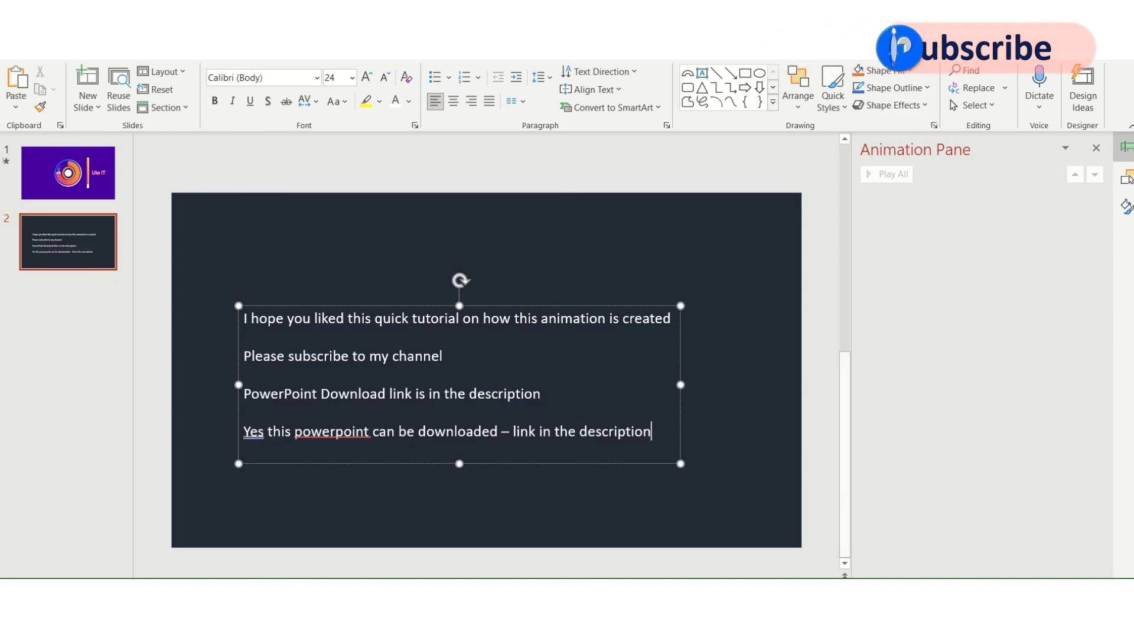